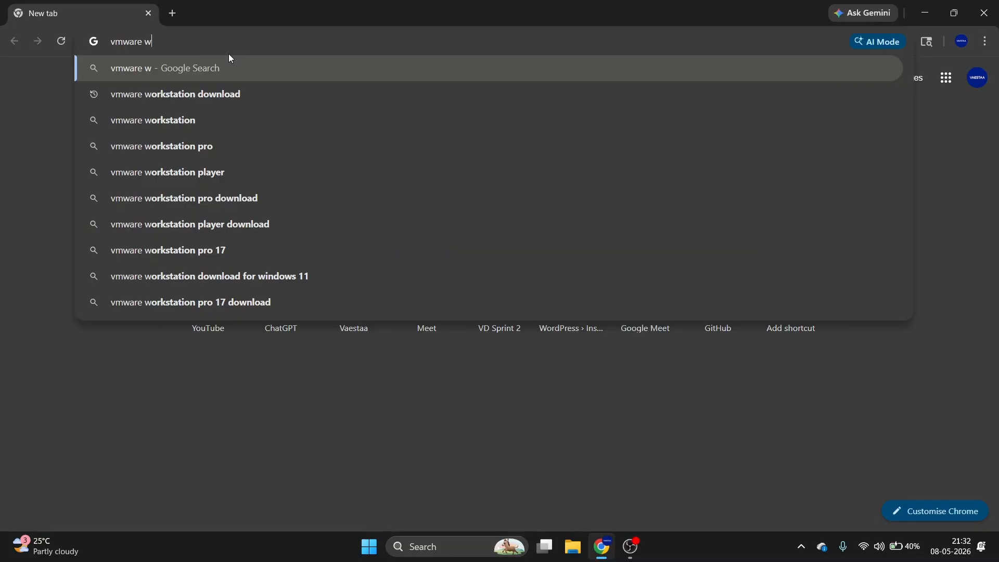
Search 'vmware workstation download' and scroll TechSpot's VMware Workstation Pro page to the download options.
left_click(243, 95)
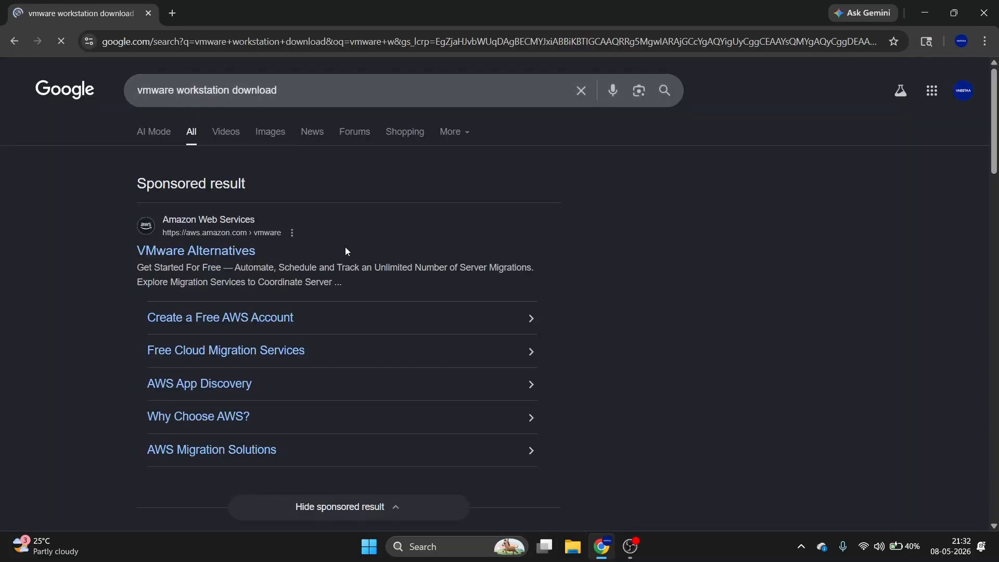
scroll(231, 289, "down", 5)
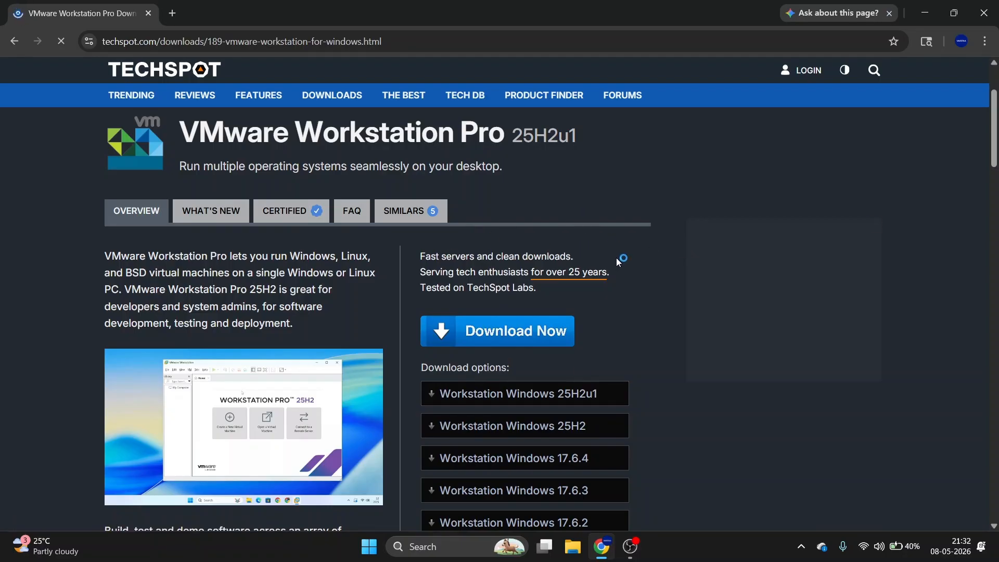
scroll(590, 373, "down", 3)
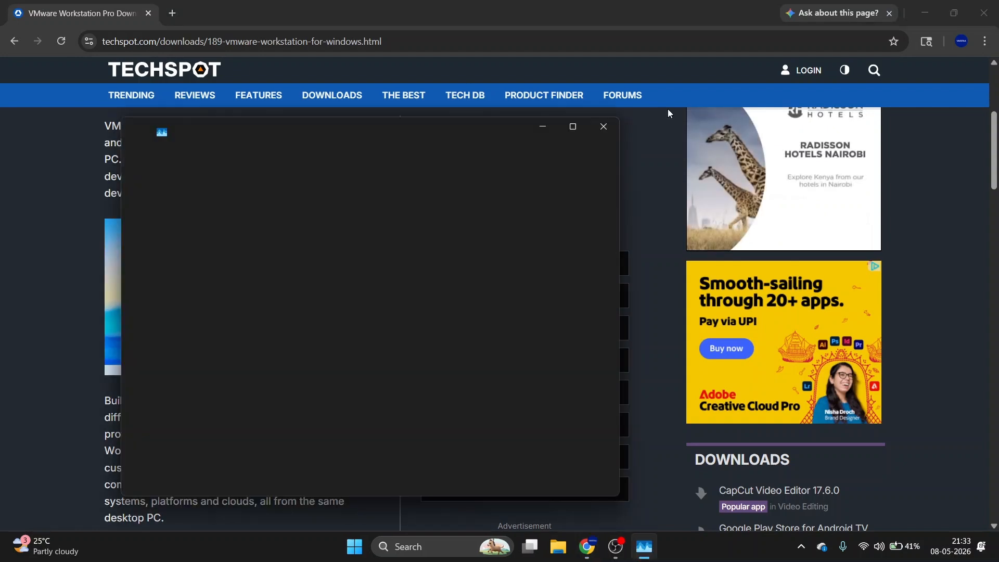
Confirm Task Manager's CPU page shows virtualisation enabled, then minimise Task Manager and Chrome.
left_click(572, 128)
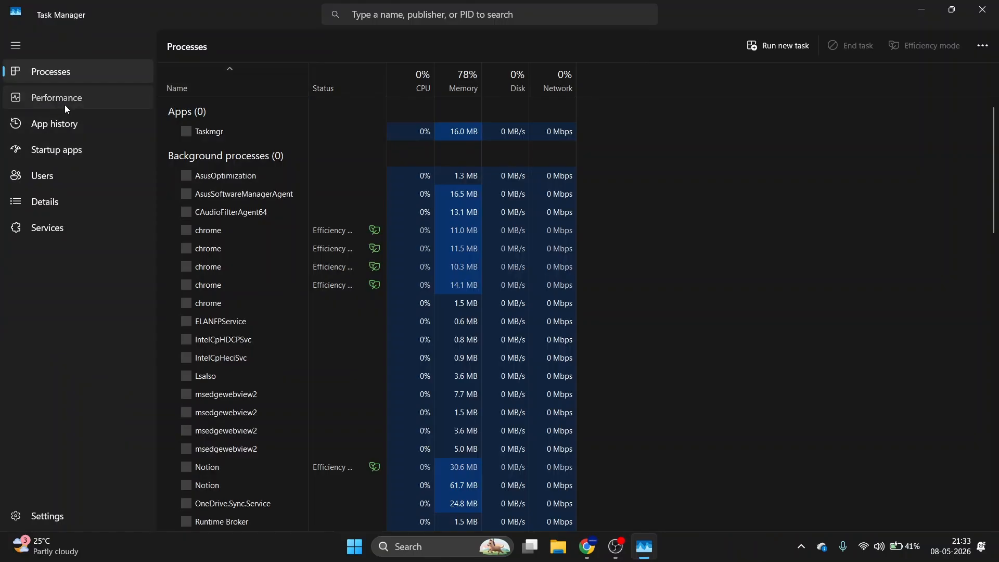
left_click(65, 104)
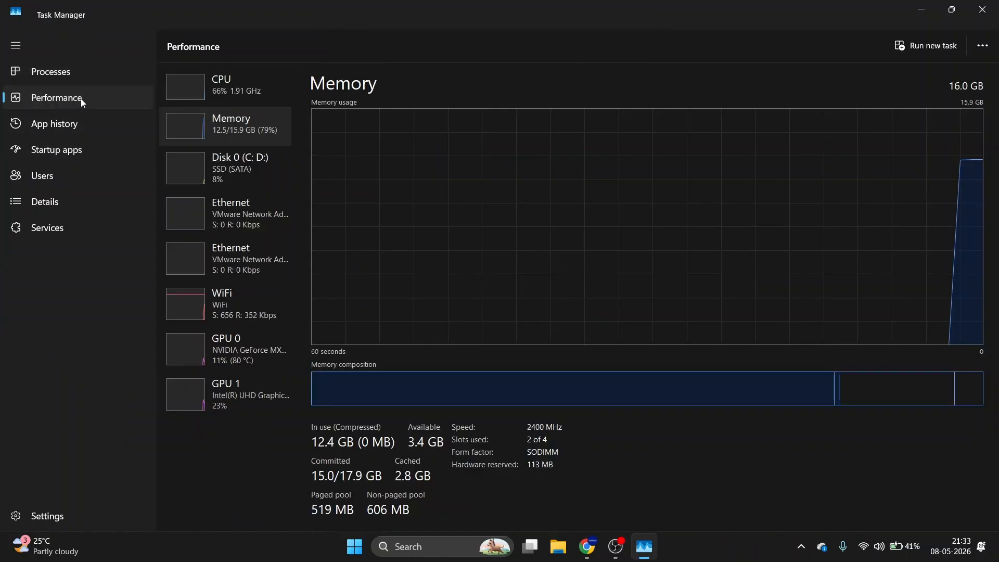
left_click(236, 85)
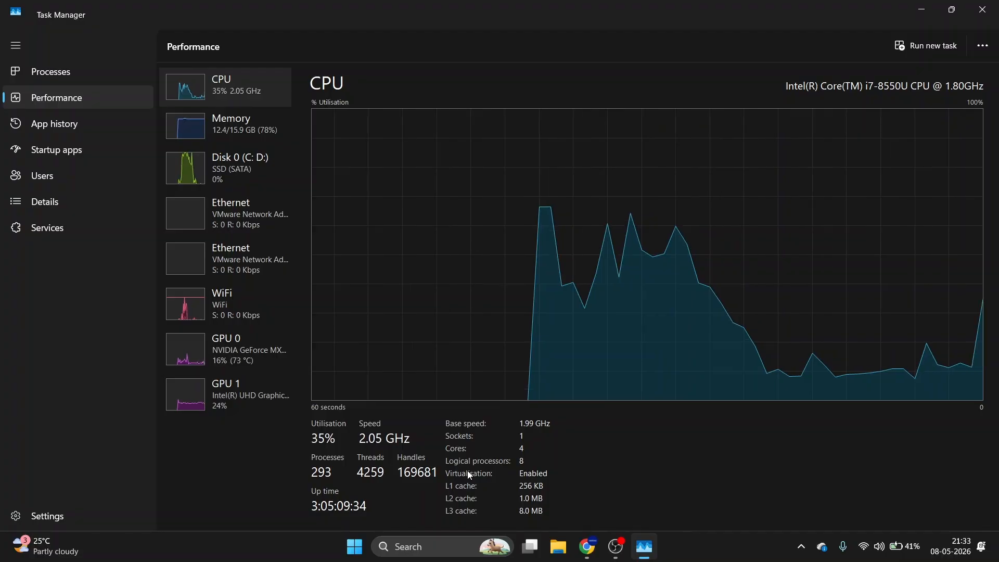
left_click(919, 9)
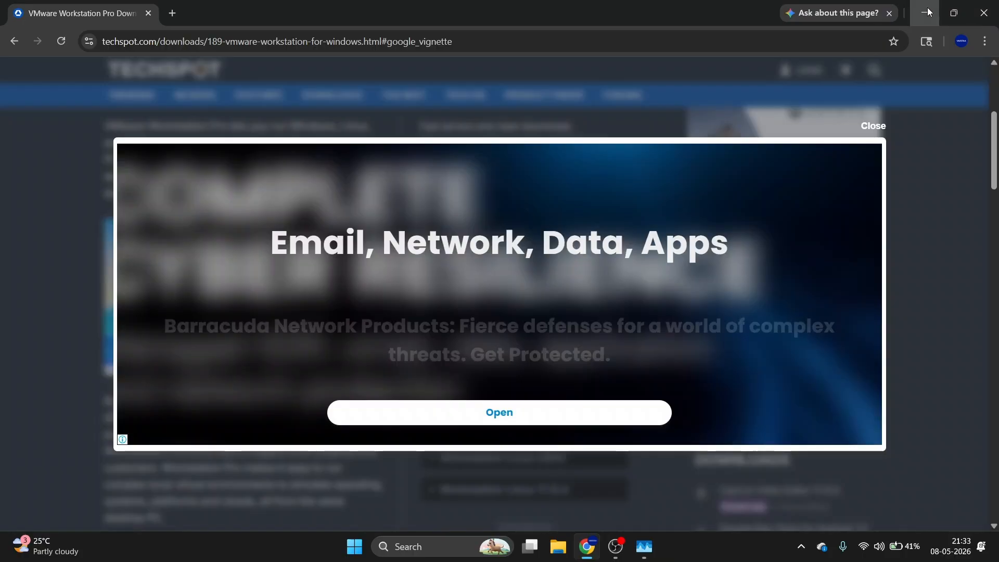
left_click(925, 12)
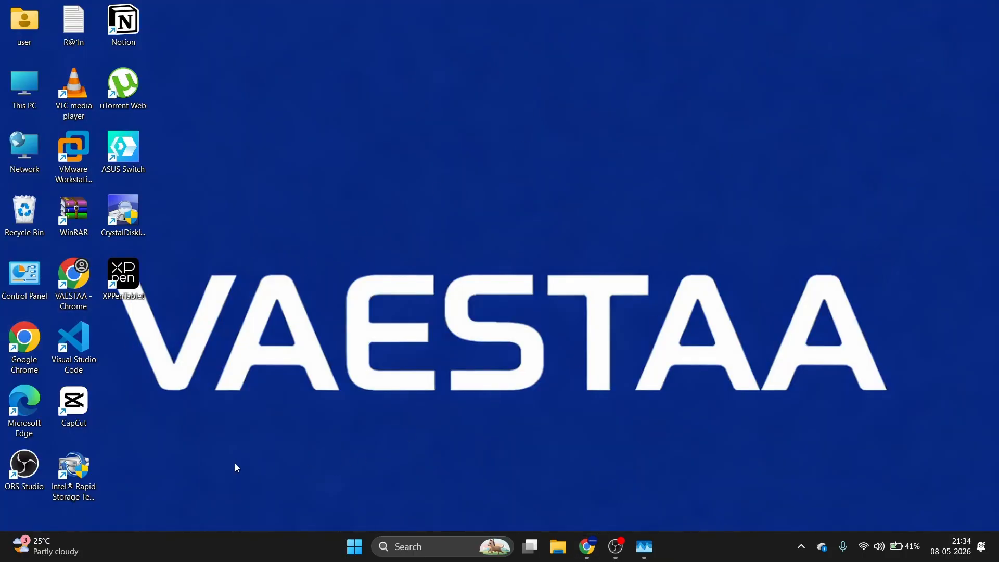
Launch VMware Workstation from its desktop shortcut and start File > New Virtual Machine.
left_click(68, 155)
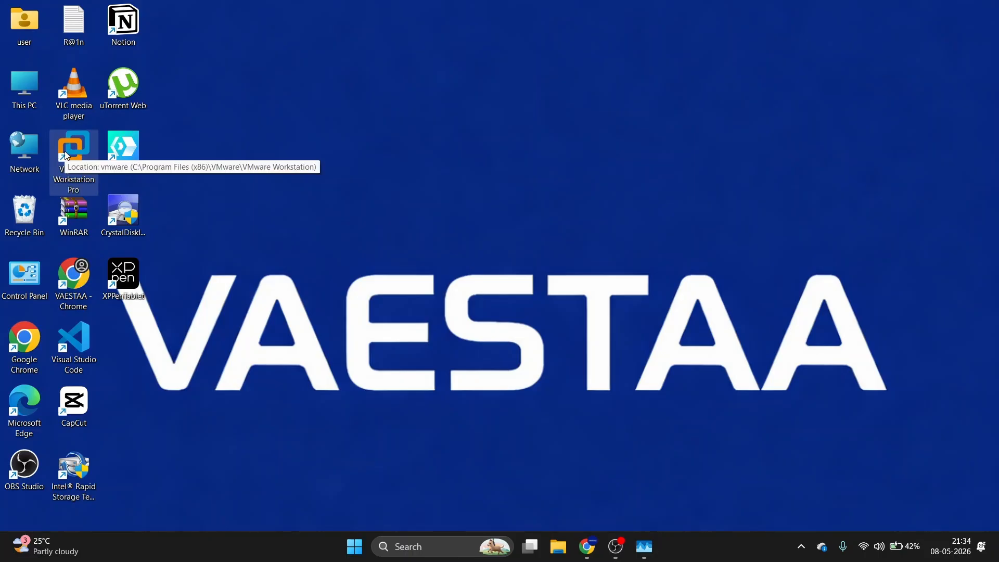
double_click(67, 155)
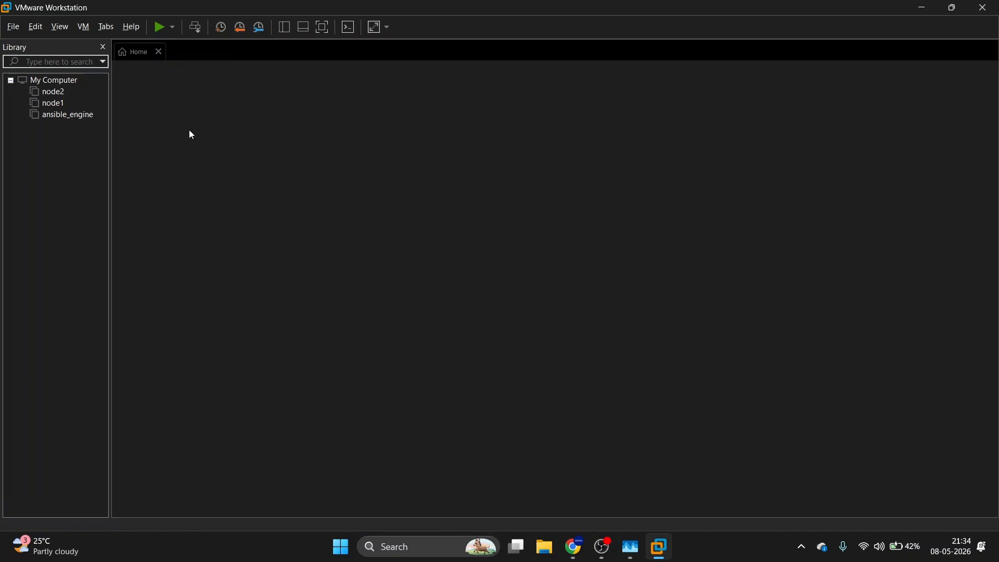
left_click(48, 103)
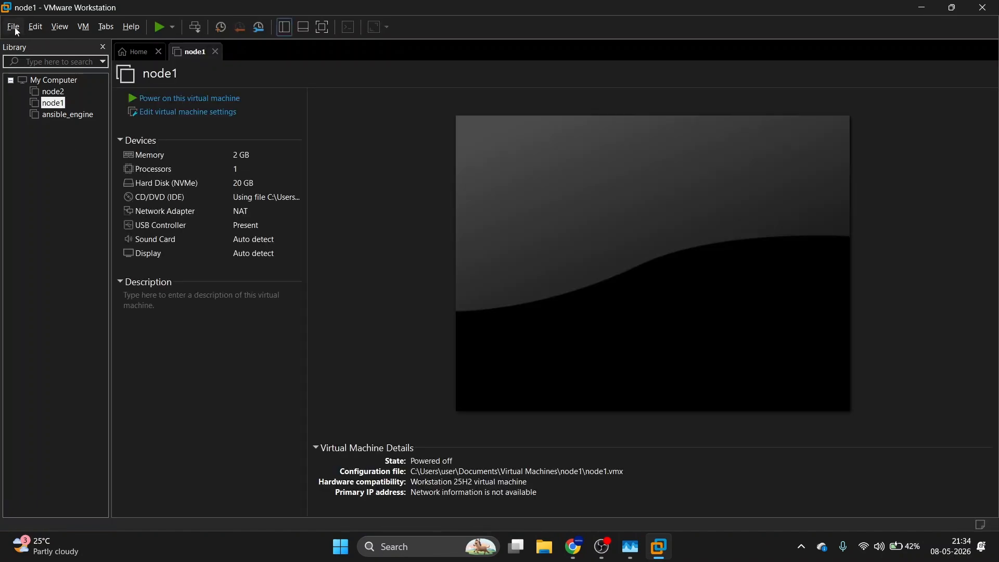
left_click(14, 27)
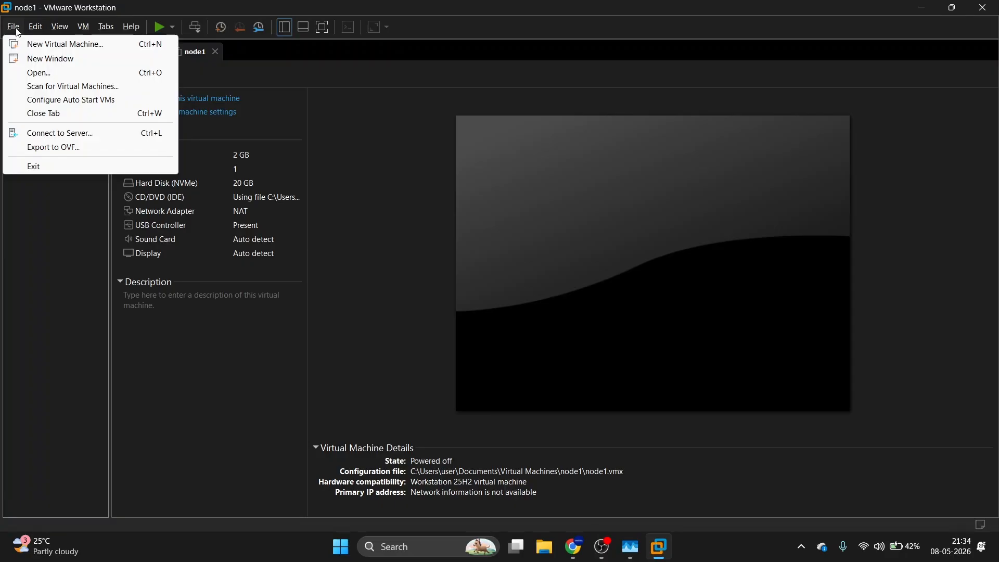
left_click(34, 46)
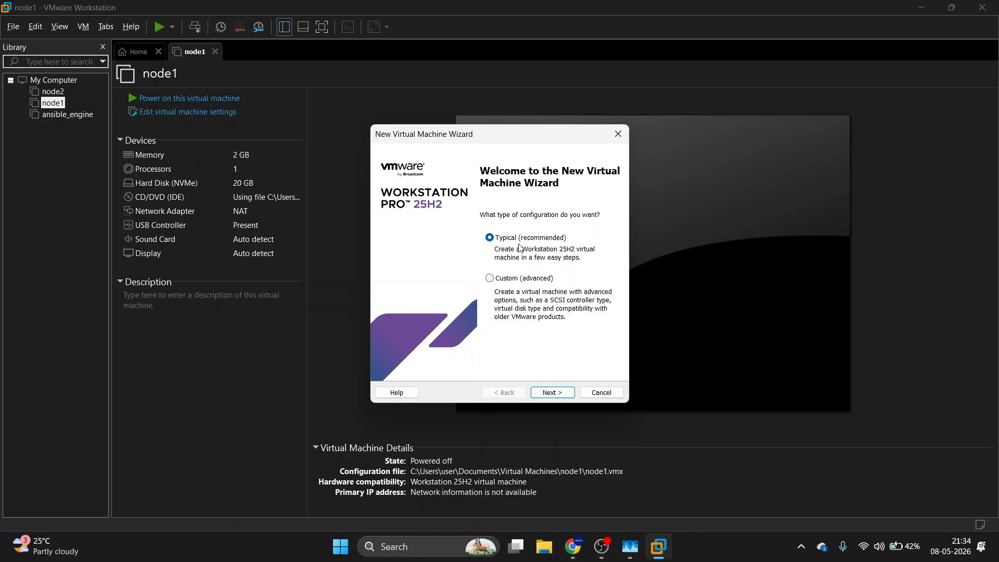
Choose Typical, install the OS later, and set the guest to Red Hat Enterprise Linux 10 64-bit.
left_click(562, 393)
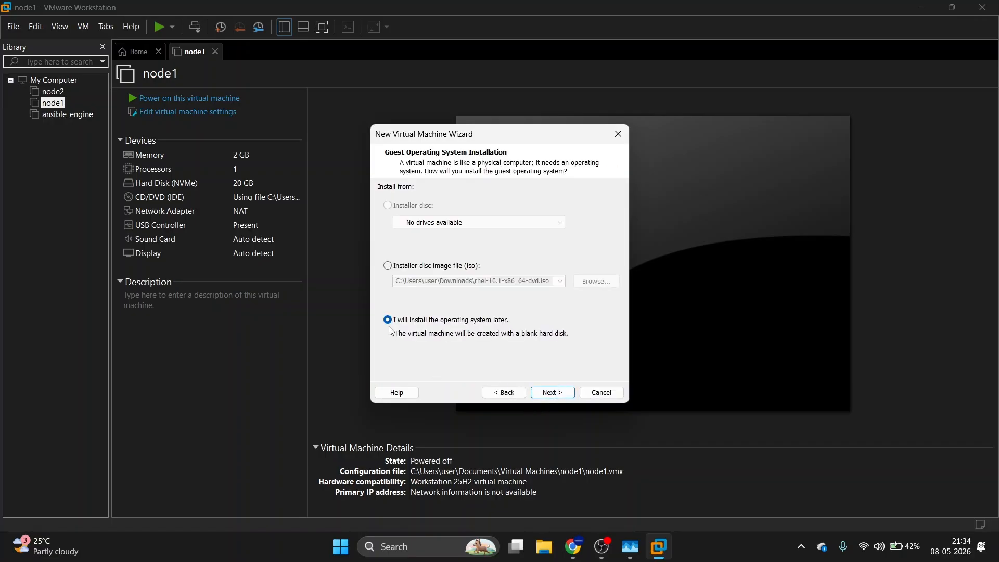
left_click(553, 393)
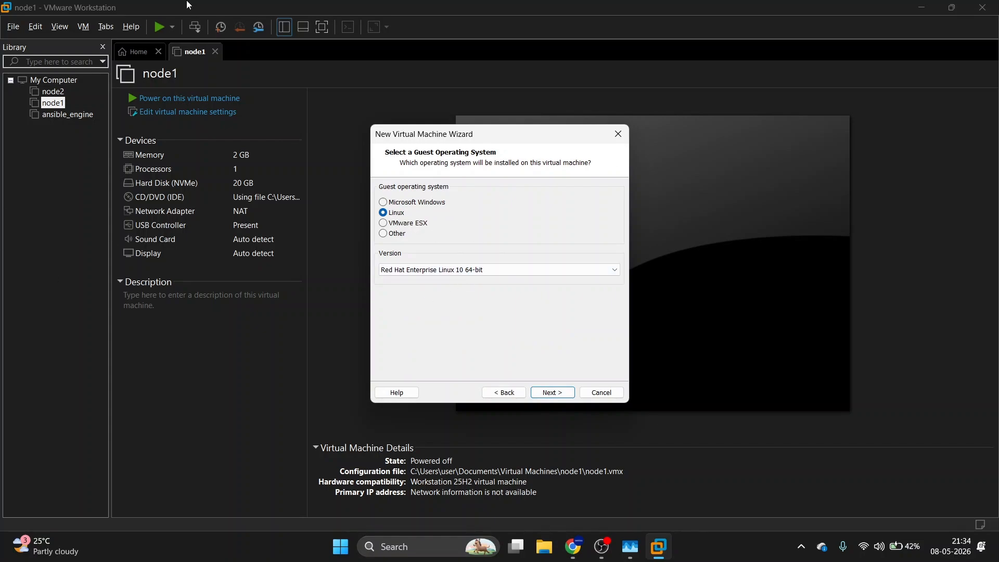
left_click(498, 270)
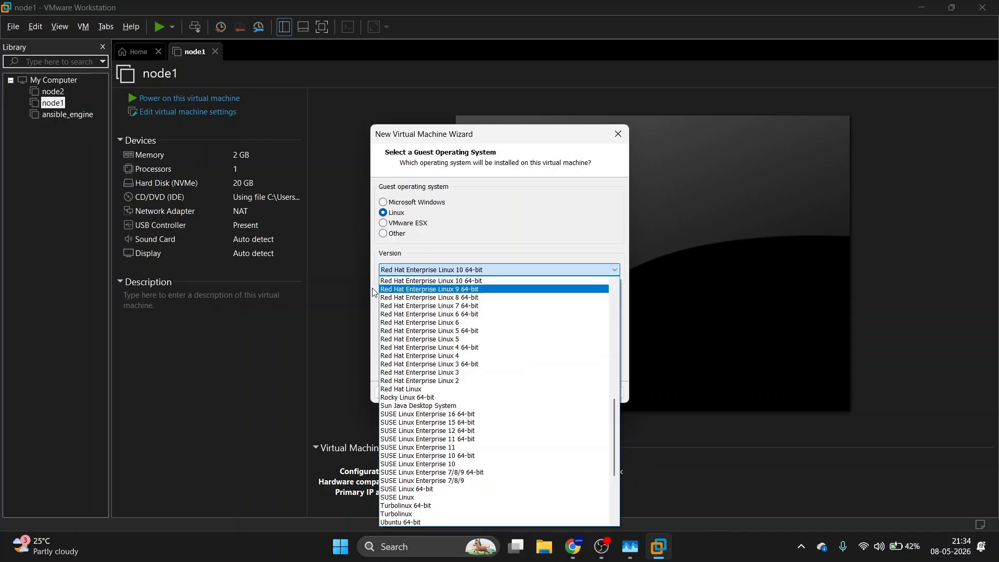
left_click(440, 281)
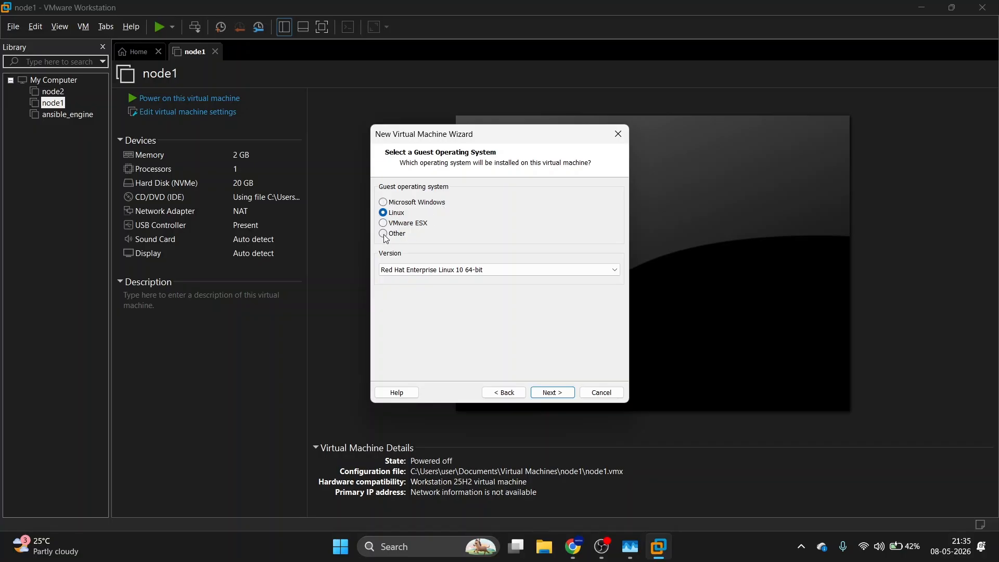
left_click(558, 397)
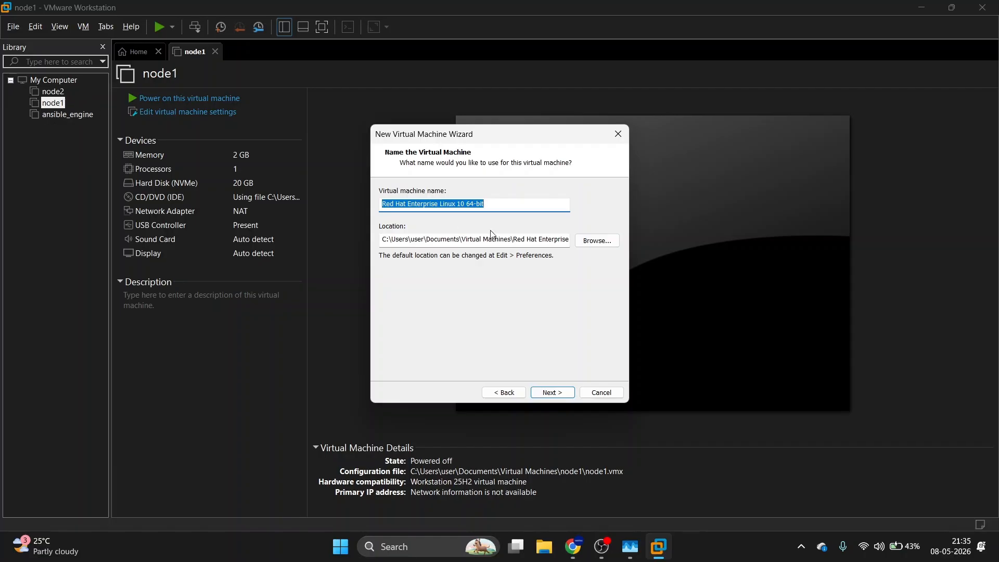
Name the virtual machine 'redhatvm' and store its 20 GB virtual disk as a single file.
left_click(506, 202)
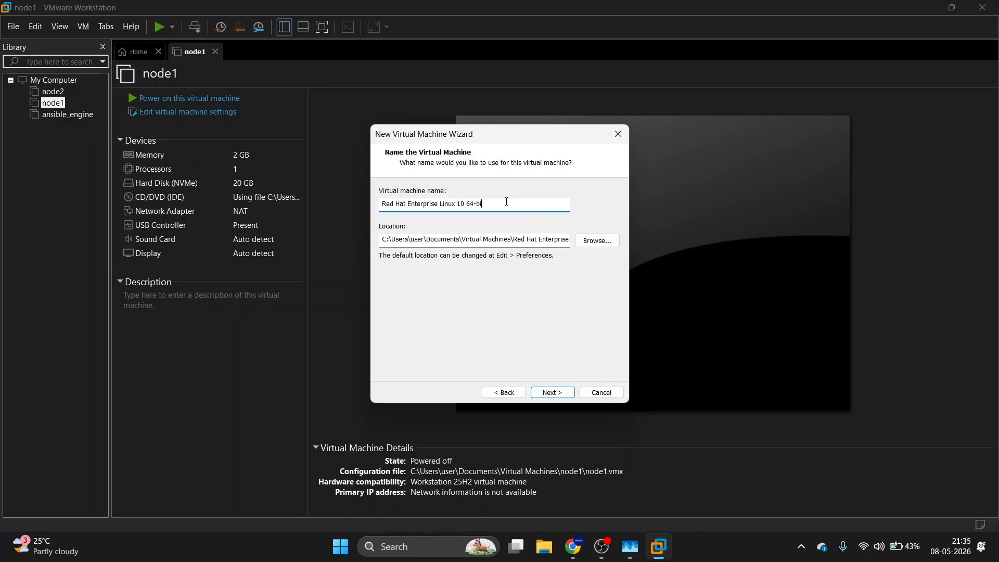
key("BackSpace")
key("BackSpace")
key("BackSpace")
key("BackSpace")
key("BackSpace")
key("BackSpace")
key("BackSpace")
key("BackSpace")
key("BackSpace")
key("BackSpace")
key("BackSpace")
key("BackSpace")
key("BackSpace")
key("BackSpace")
key("BackSpace")
key("BackSpace")
key("BackSpace")
key("BackSpace")
key("BackSpace")
key("BackSpace")
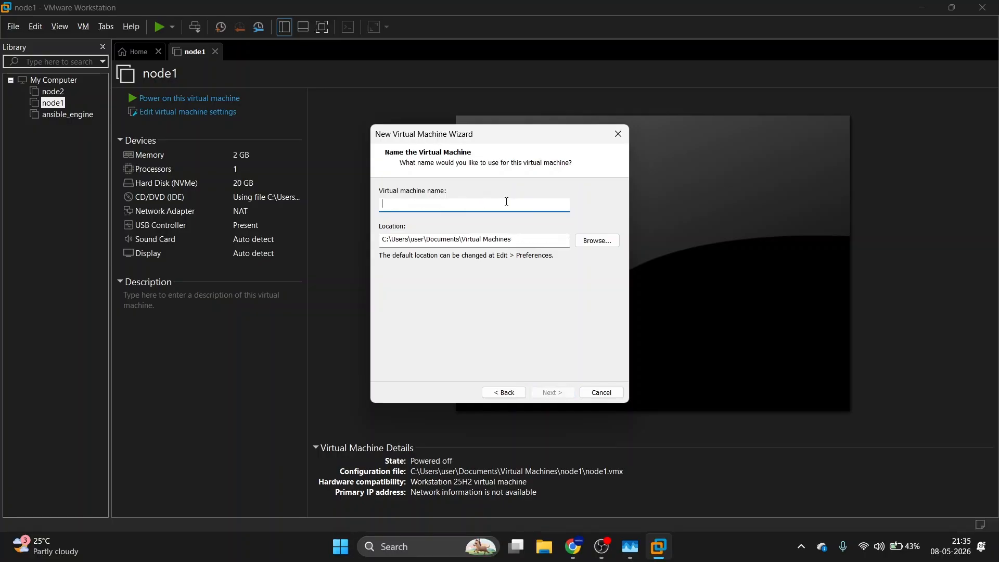
type("redhatvm")
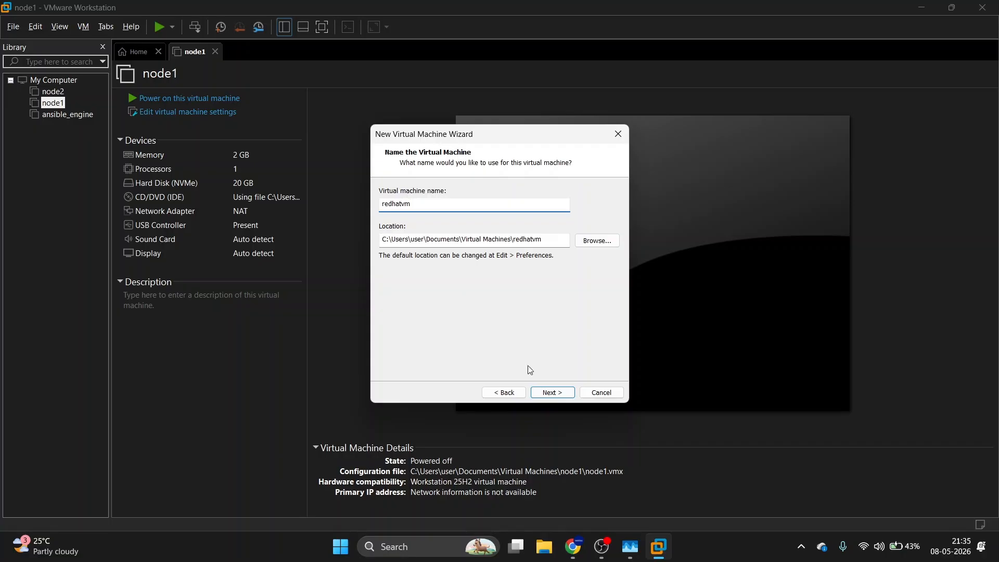
left_click(564, 394)
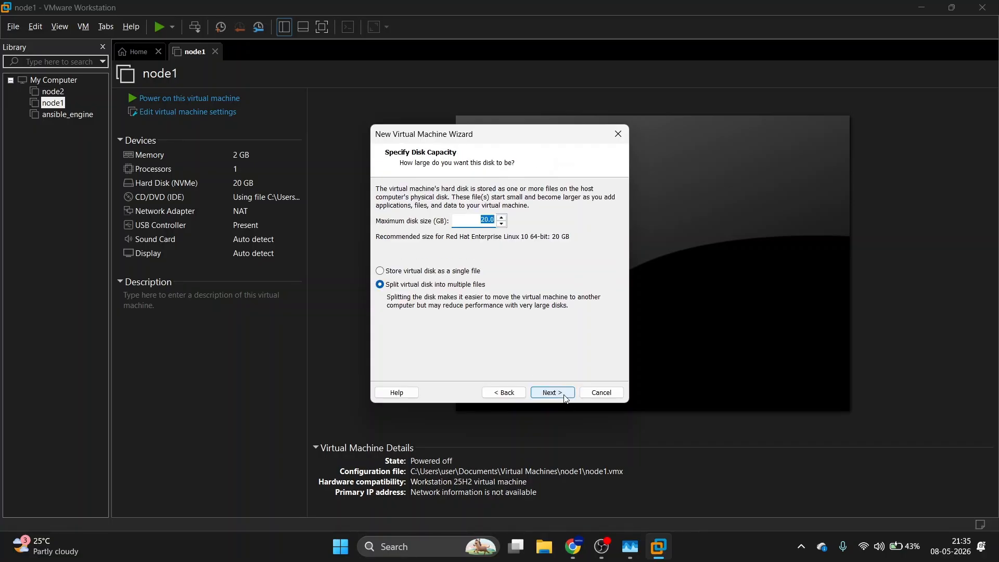
left_click(381, 272)
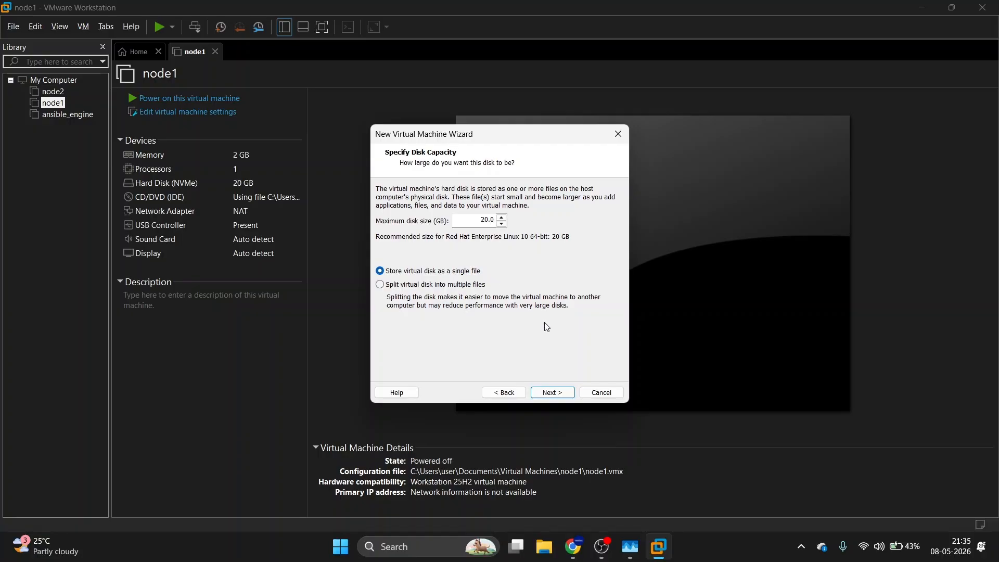
In Customize Hardware keep VM memory at 2048 MB and bring up Task Manager.
left_click(553, 393)
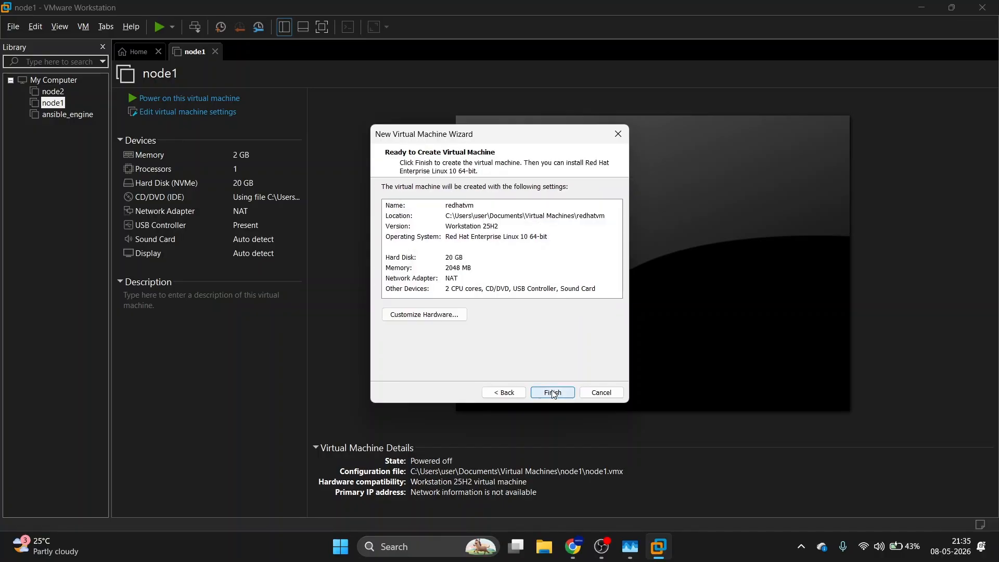
left_click(428, 317)
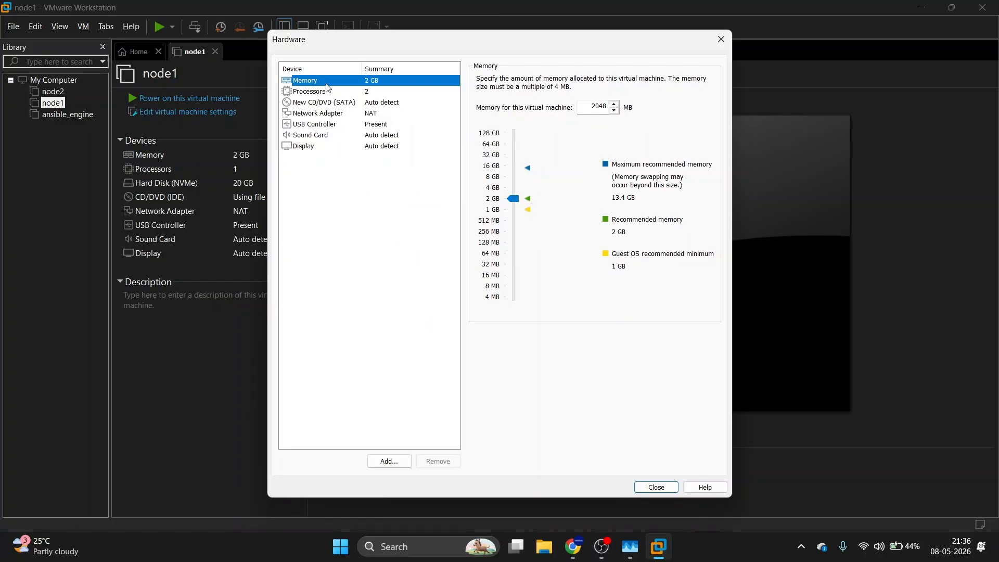
mouse_move(513, 198)
left_mouse_down()
mouse_move(513, 183)
mouse_move(514, 198)
left_mouse_up()
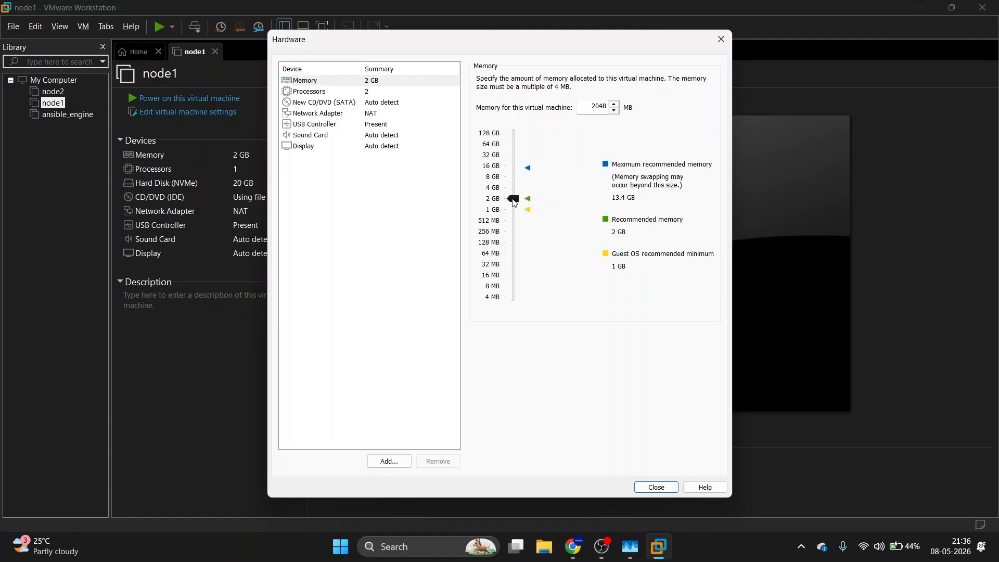
mouse_move(631, 546)
left_click(632, 497)
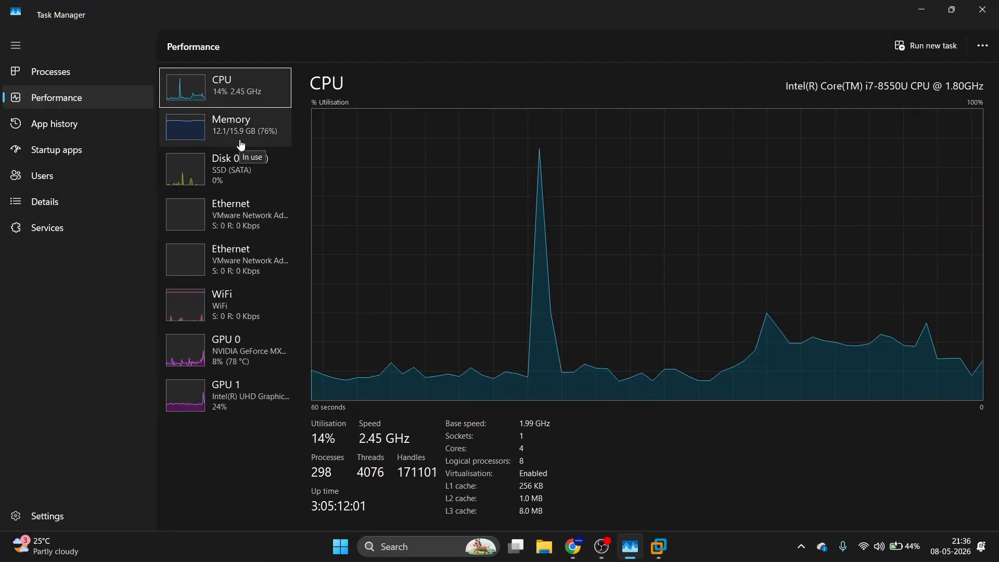
Check host memory usage on Task Manager's Memory page, then minimise it.
left_click(241, 146)
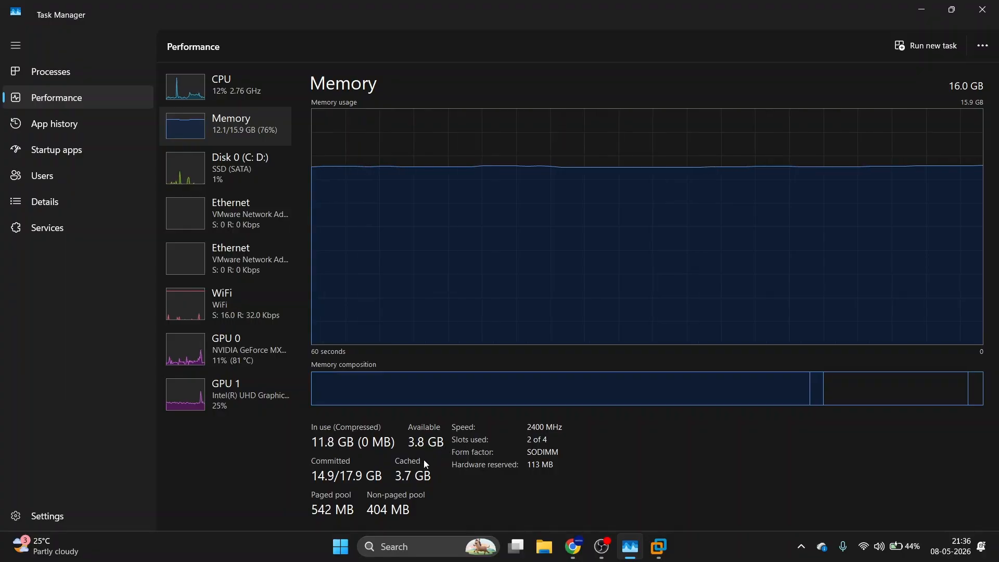
left_click(921, 10)
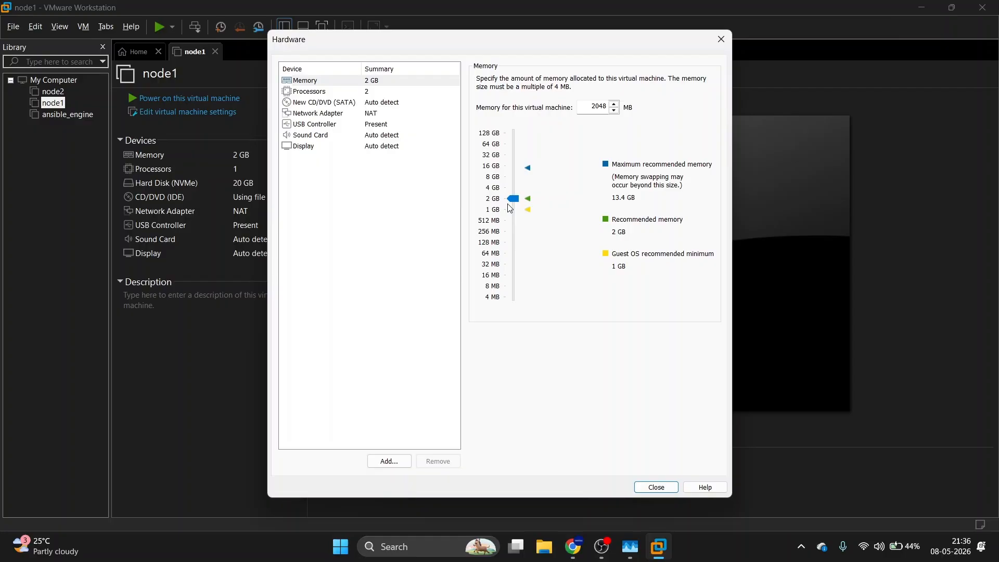
Point the new CD/DVD (SATA) drive at rhel-10.1-x86_64-dvd.iso and close the hardware settings.
left_click(340, 94)
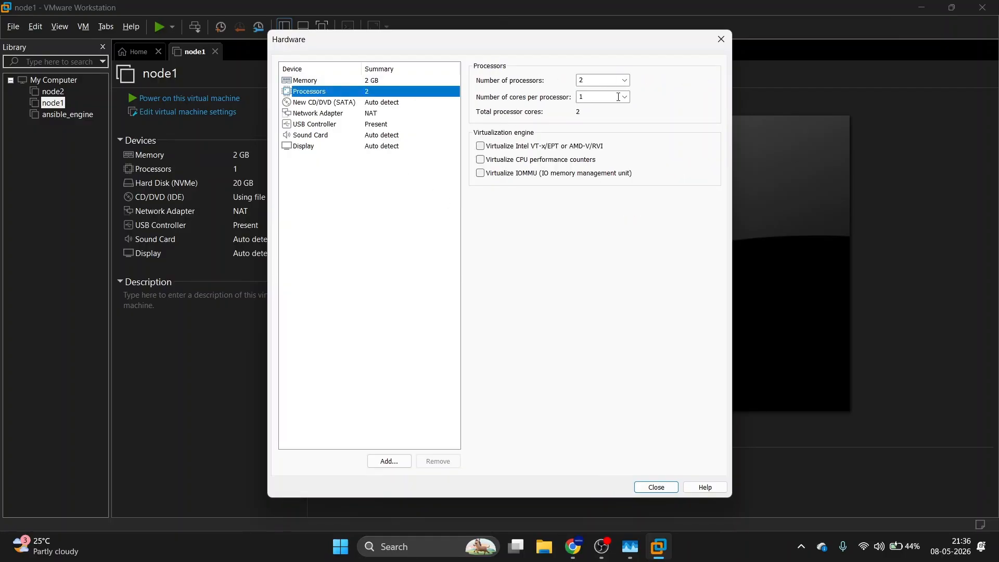
left_click(324, 104)
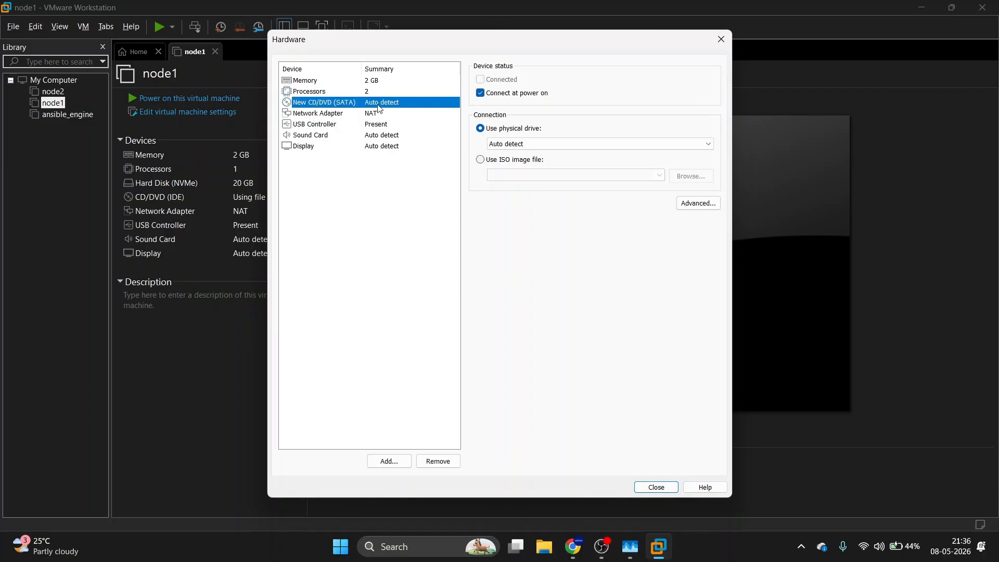
left_click(481, 160)
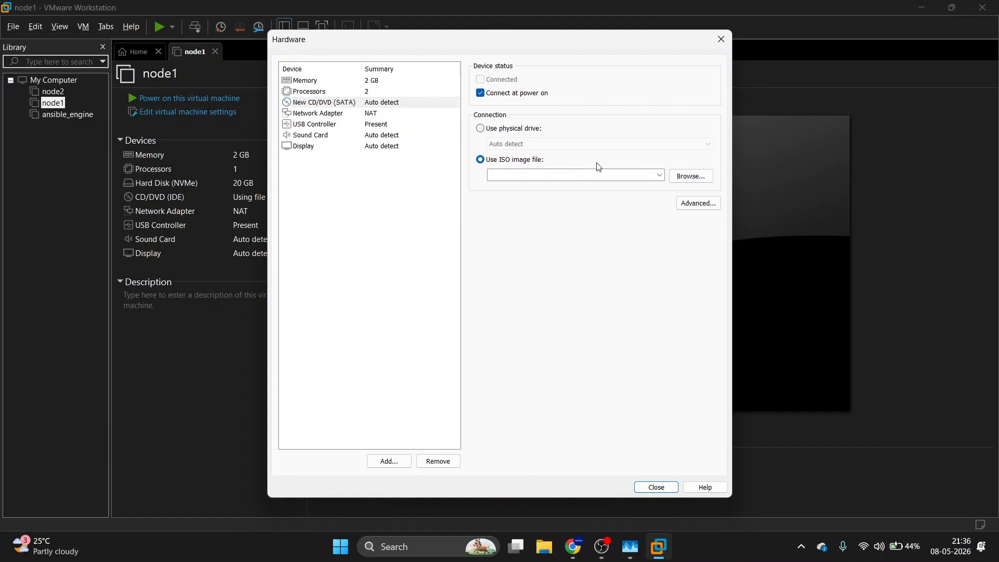
left_click(699, 180)
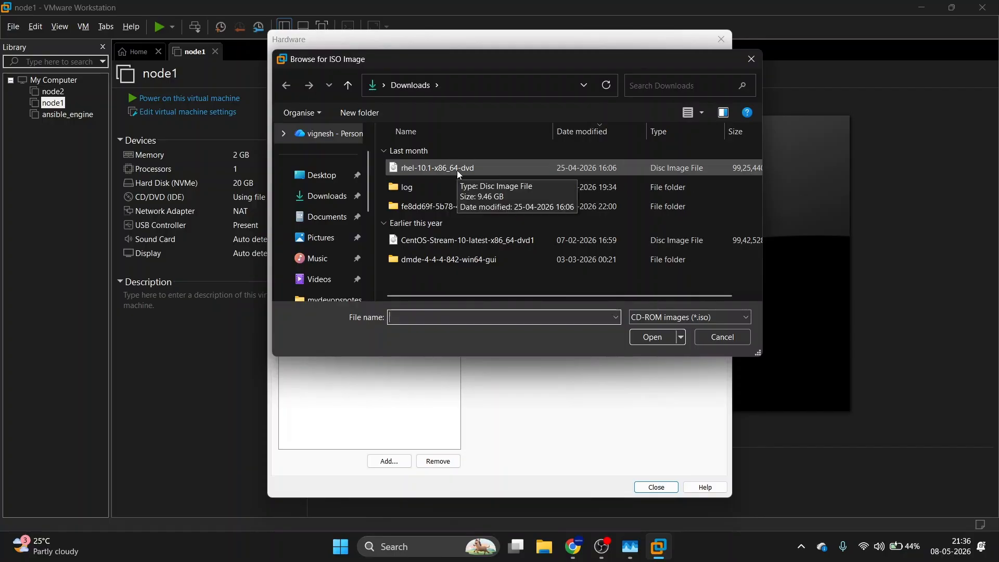
left_click(424, 167)
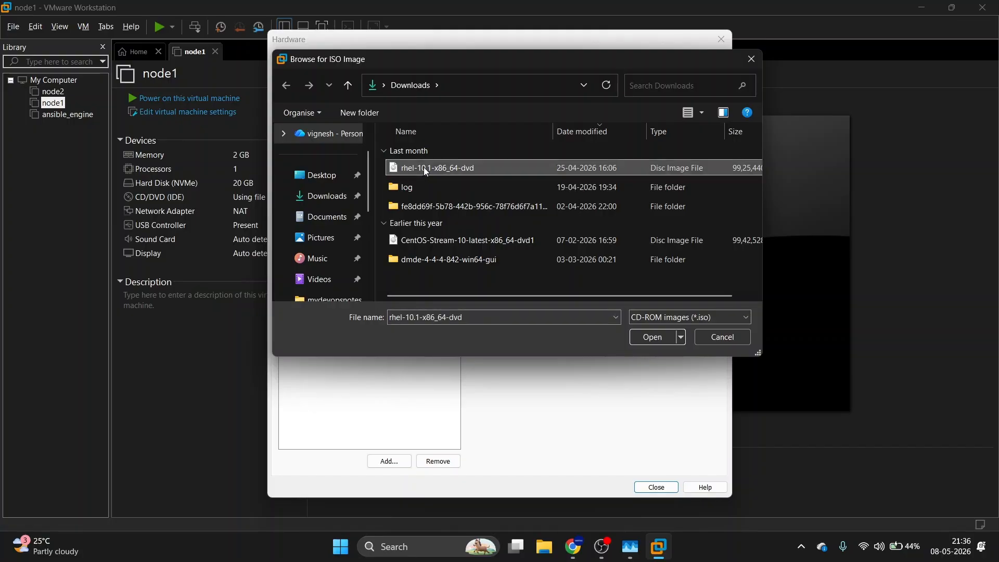
left_click(643, 338)
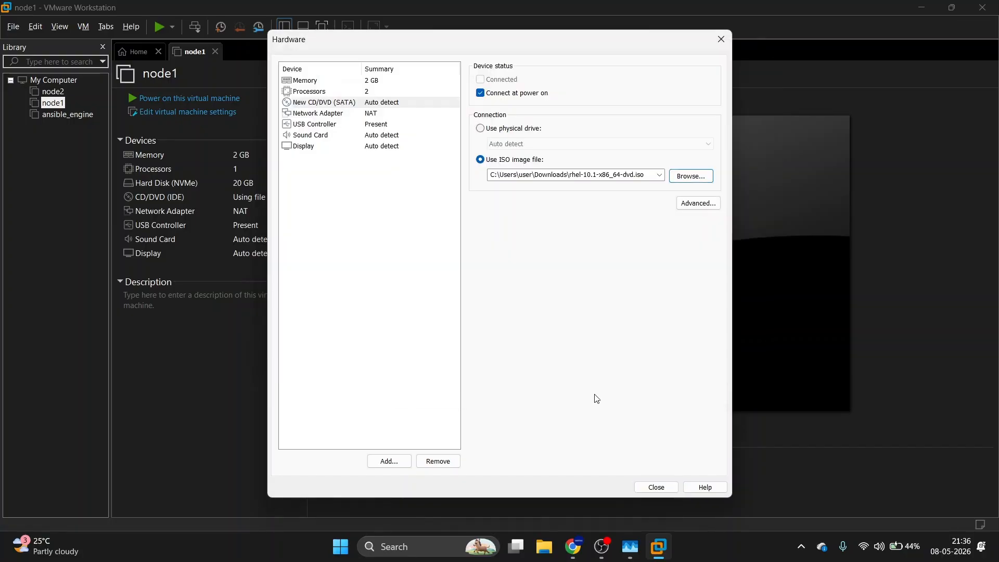
left_click(645, 487)
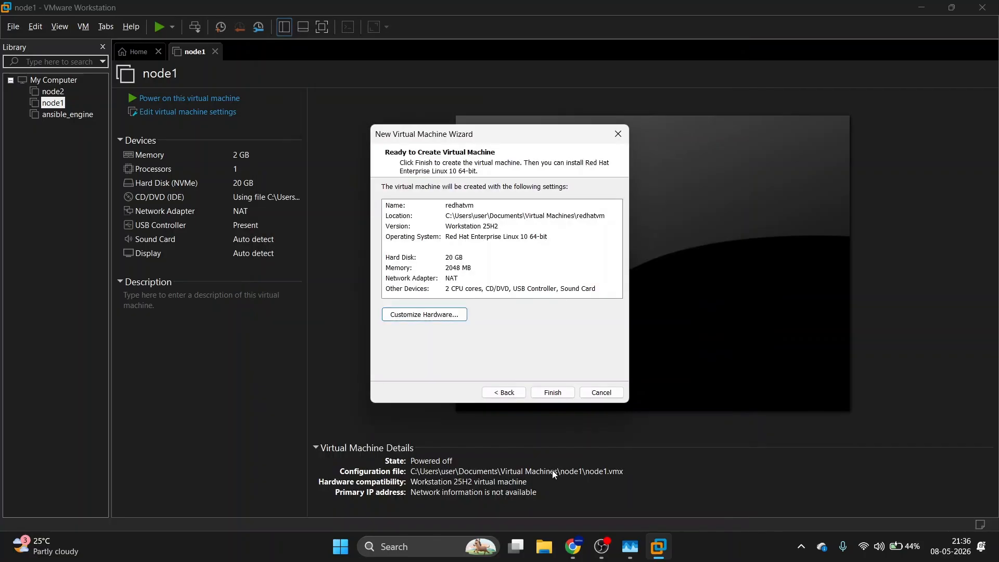
Finish the wizard to create redhatvm and power the virtual machine on.
left_click(546, 390)
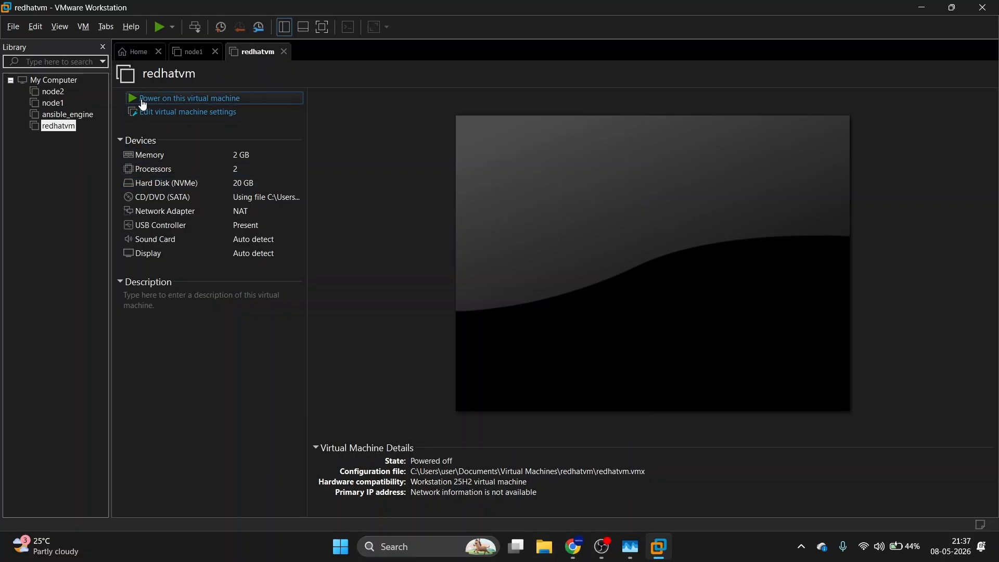
left_click(226, 99)
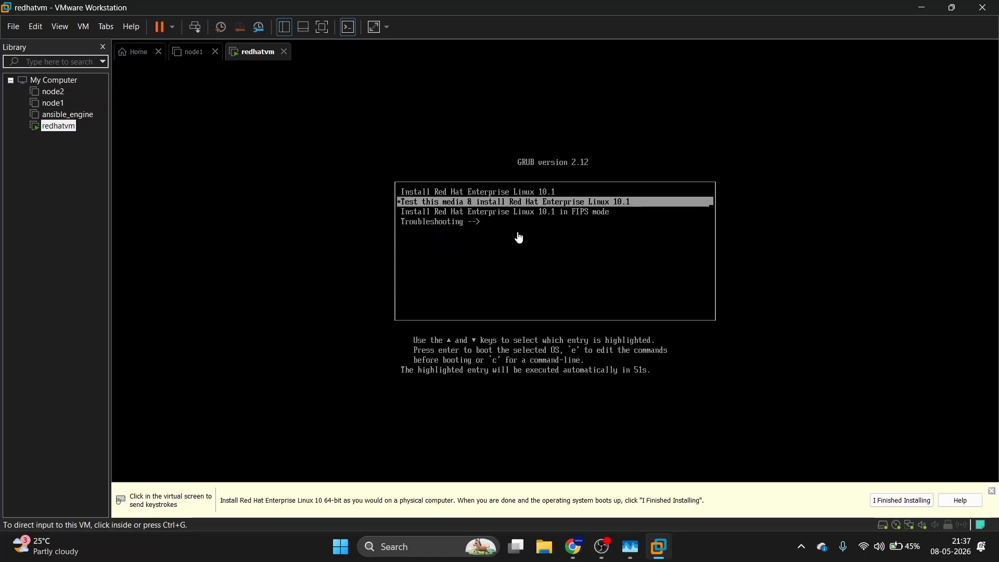
Pick 'Install Red Hat Enterprise Linux 10.1' in the GRUB menu, skipping the media test.
left_click(548, 279)
key("Up")
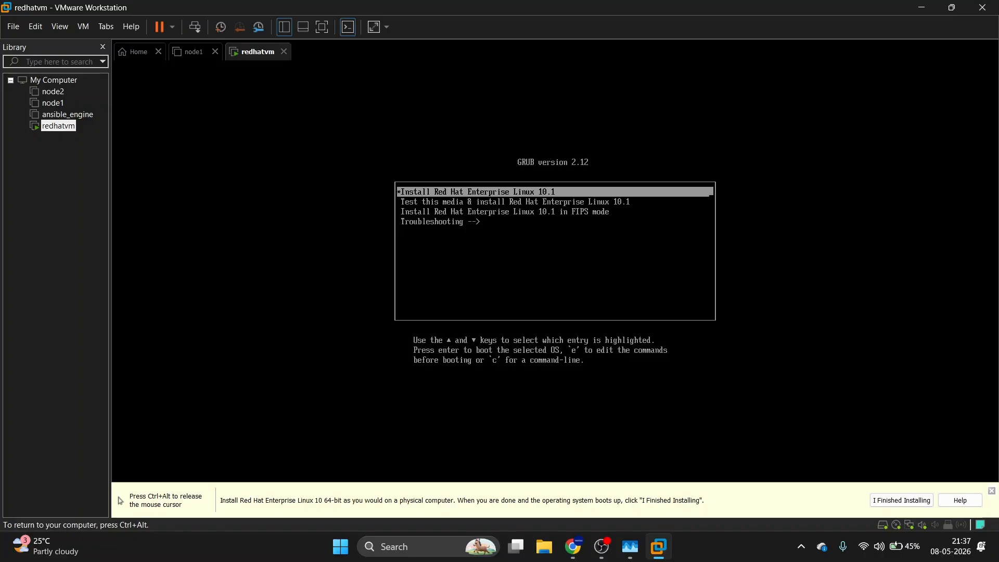
key("Return")
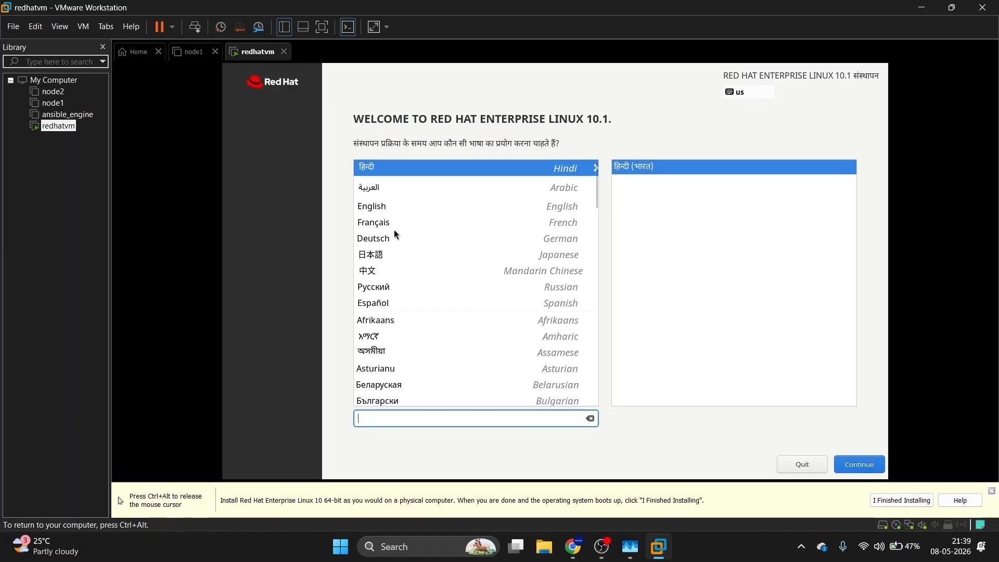
Keep English (United States) as the installer language and continue to the Installation Summary.
left_click(383, 211)
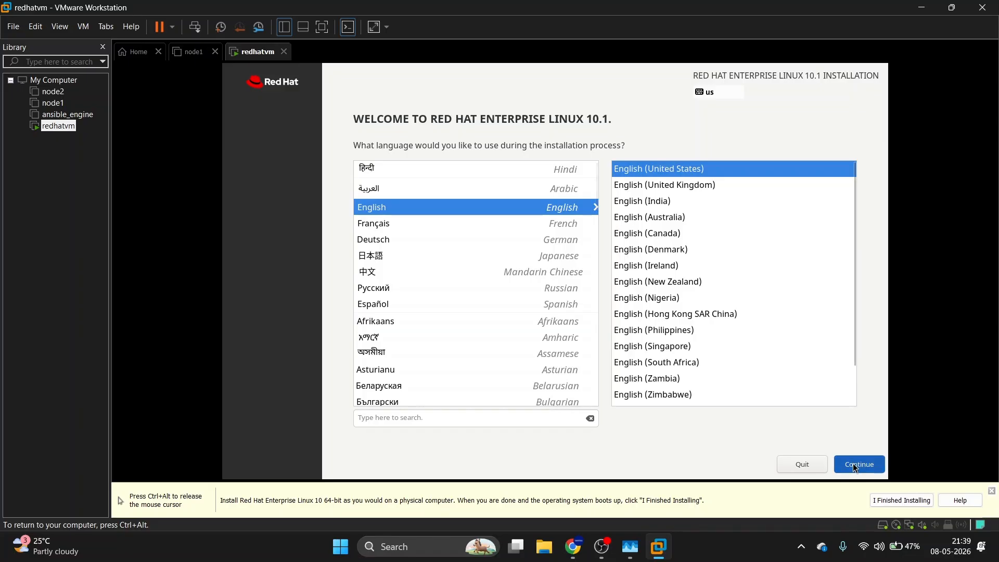
key("ctrl+alt")
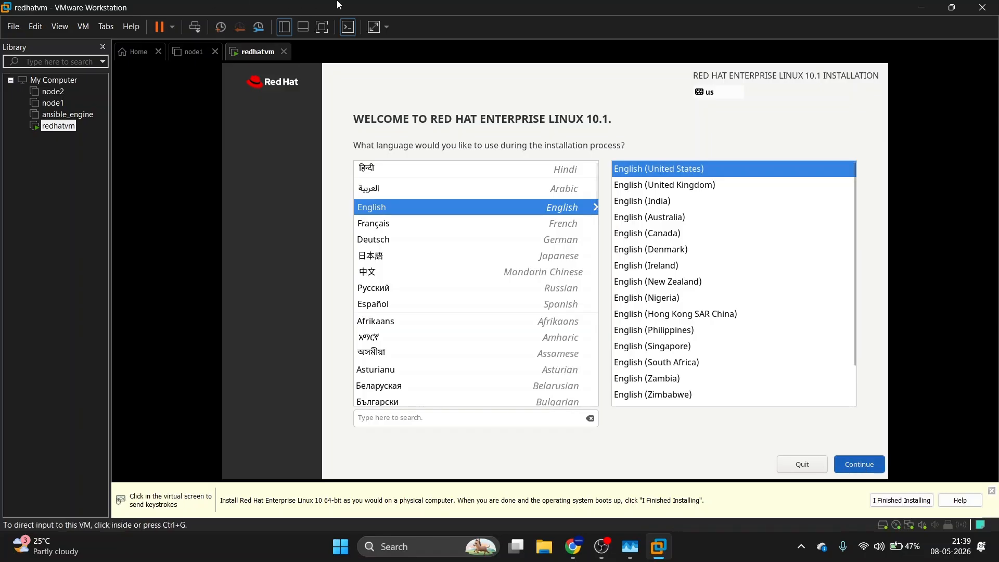
left_click(859, 464)
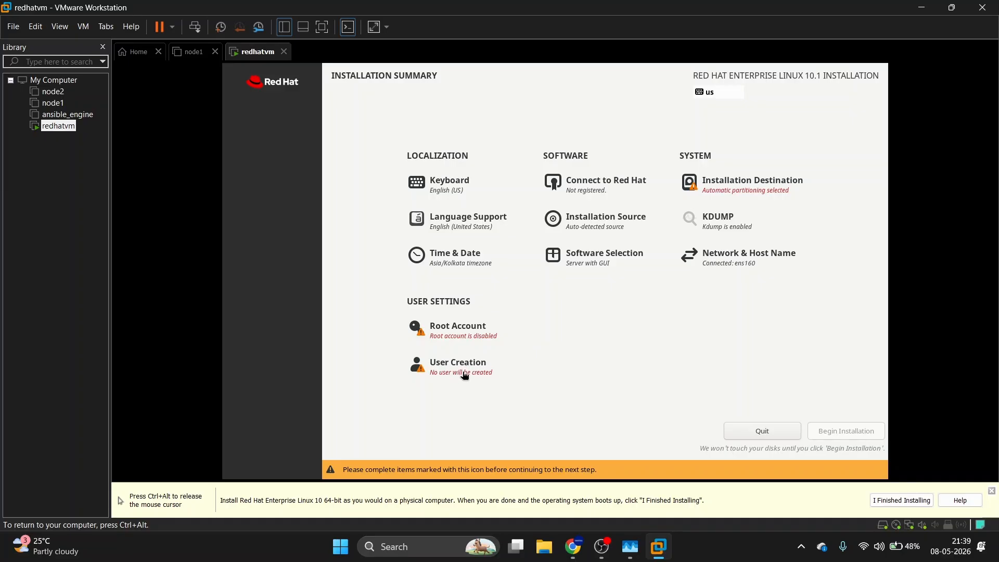
Enable the root account with a password and allow root SSH login, accepting the weak password.
left_click(466, 335)
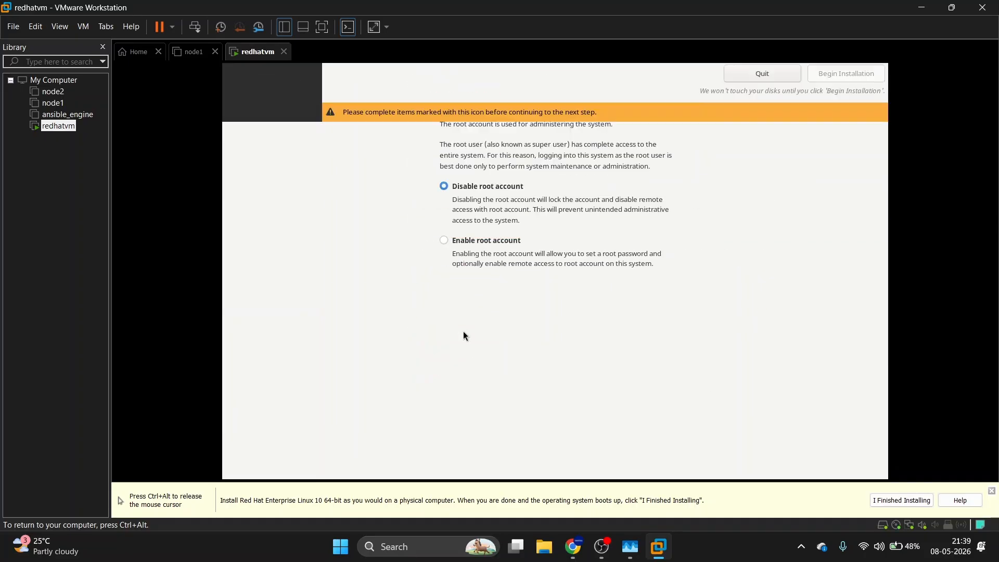
left_click(443, 240)
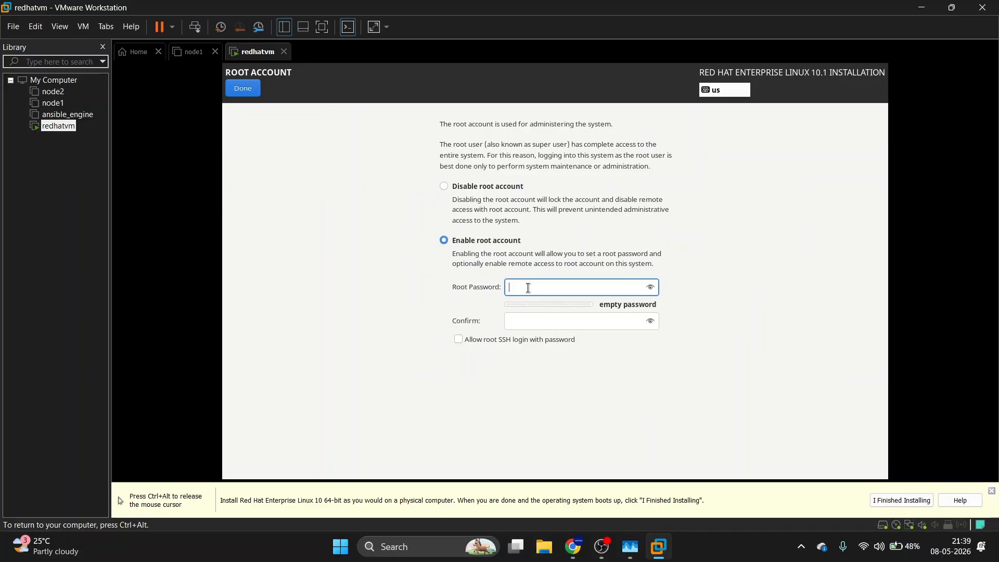
type("redhat")
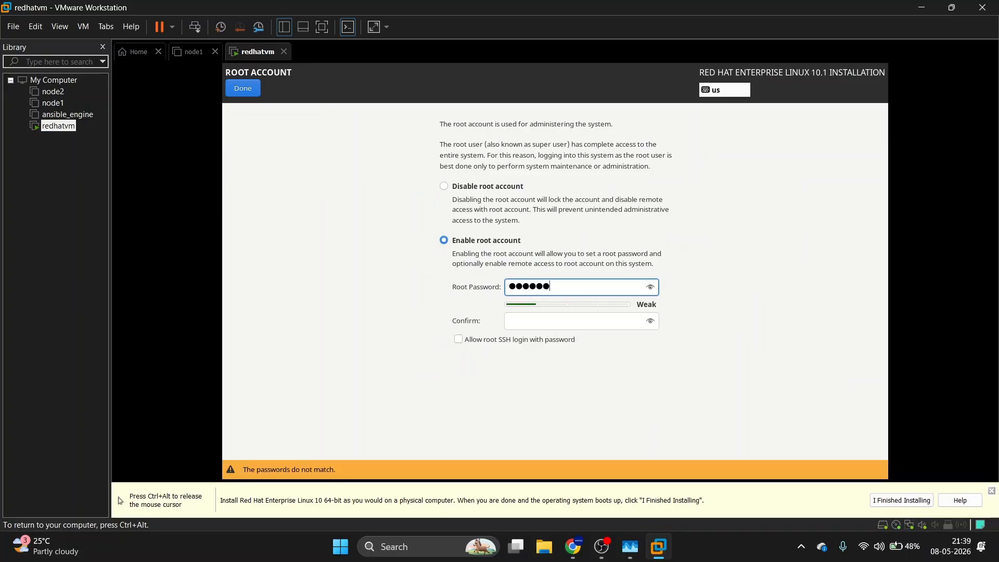
left_click(529, 319)
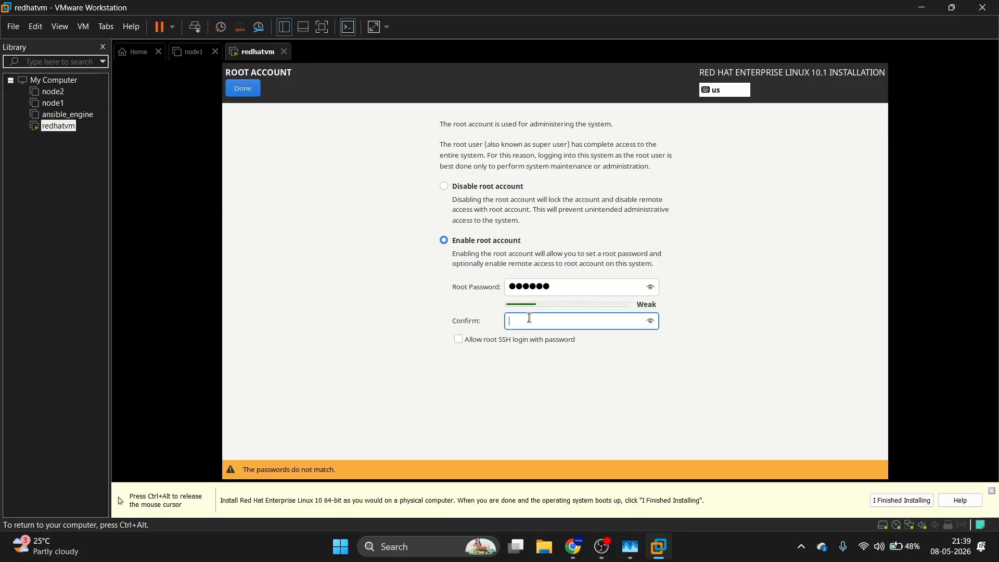
type("redhat")
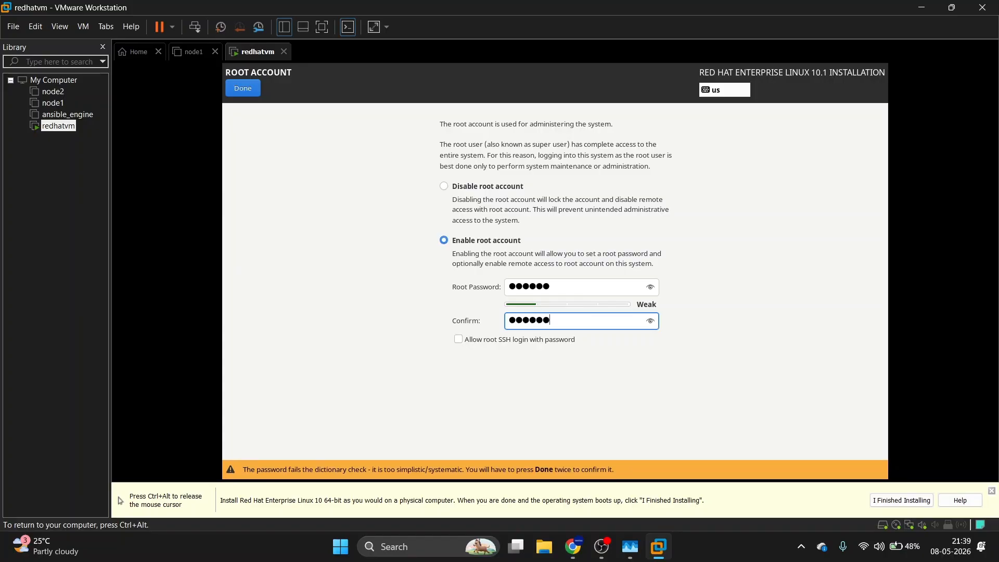
left_click(459, 339)
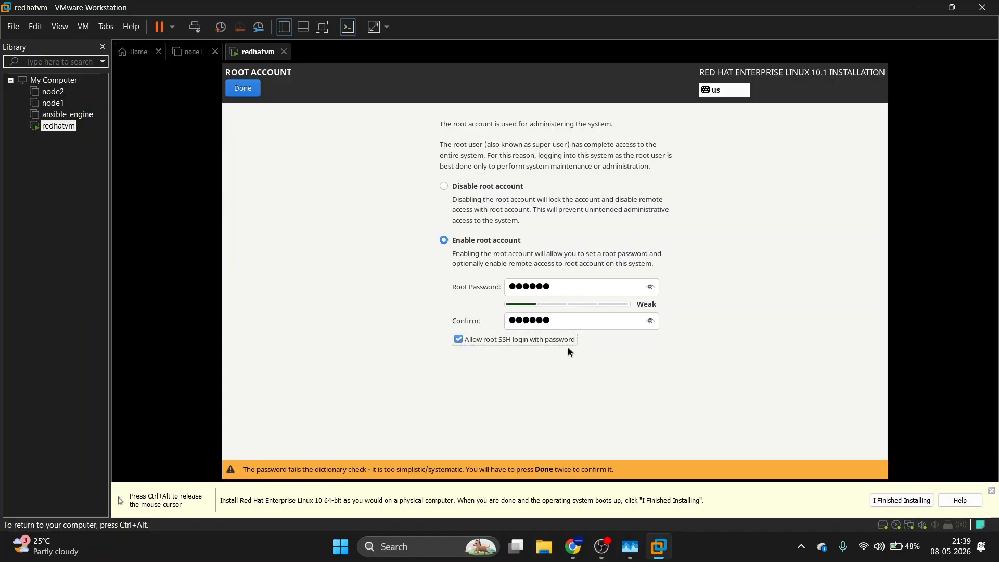
left_click(252, 89)
left_click(252, 90)
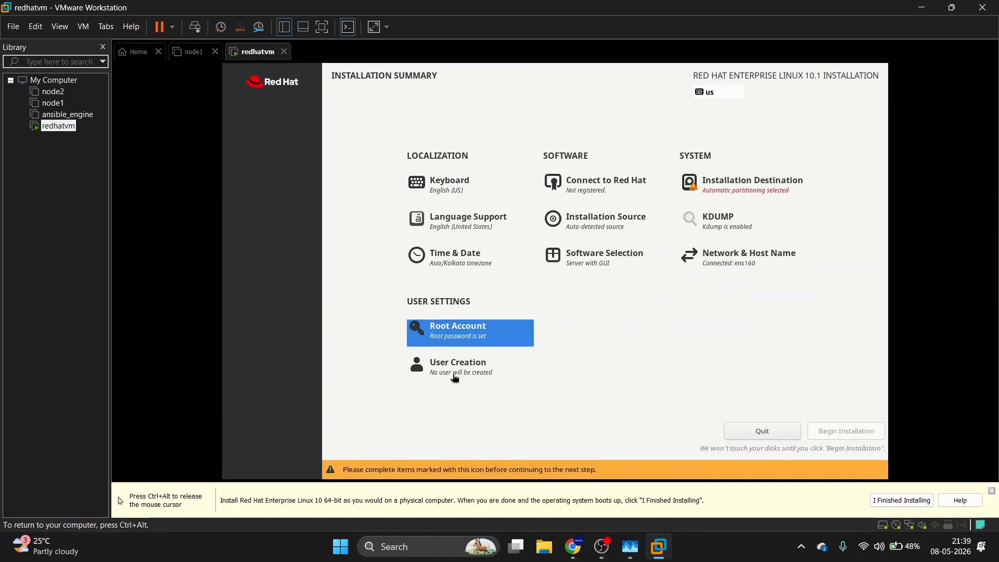
Create the user account with the user's name and password, accepting the weak password.
left_click(477, 371)
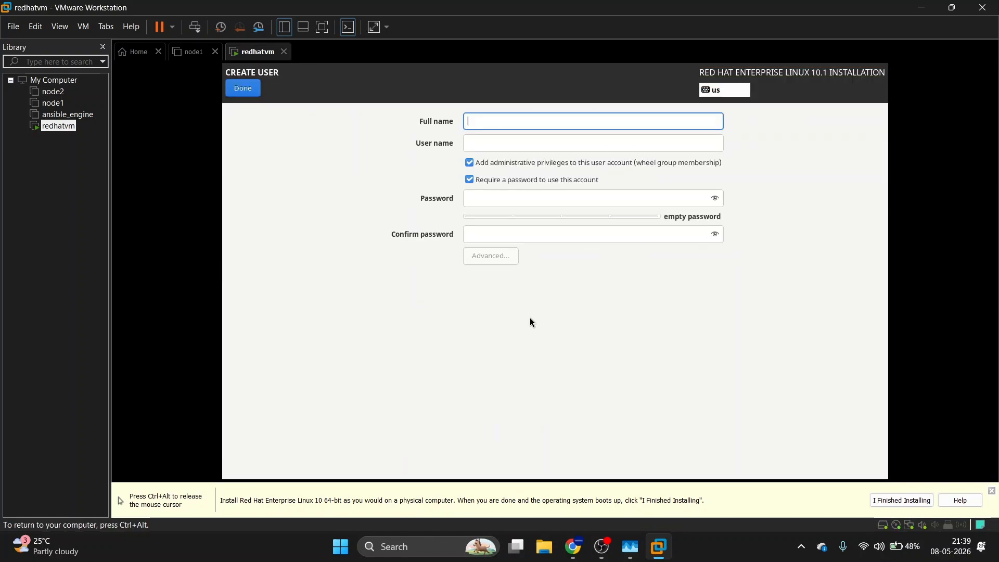
type("vignesh")
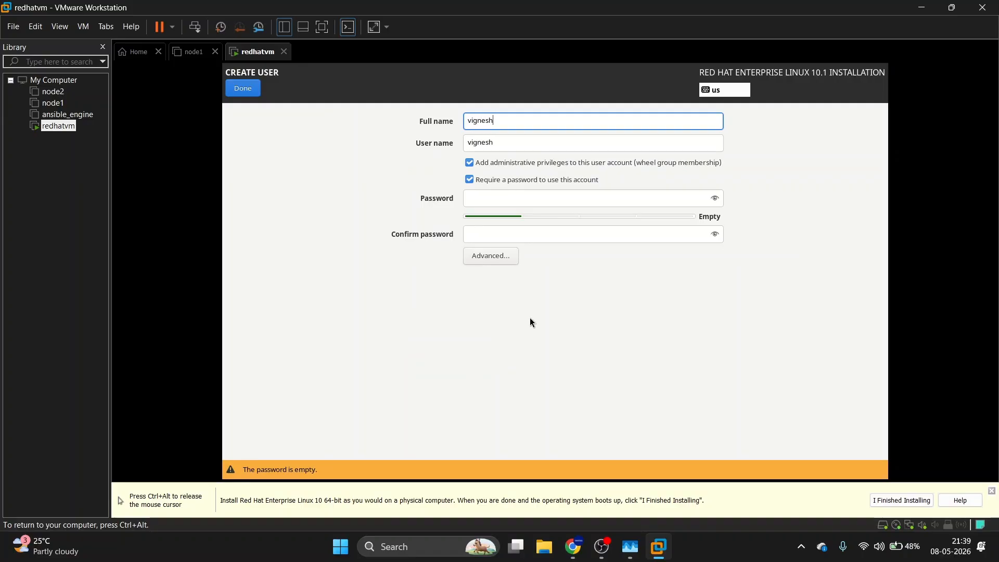
left_click(505, 198)
type("r")
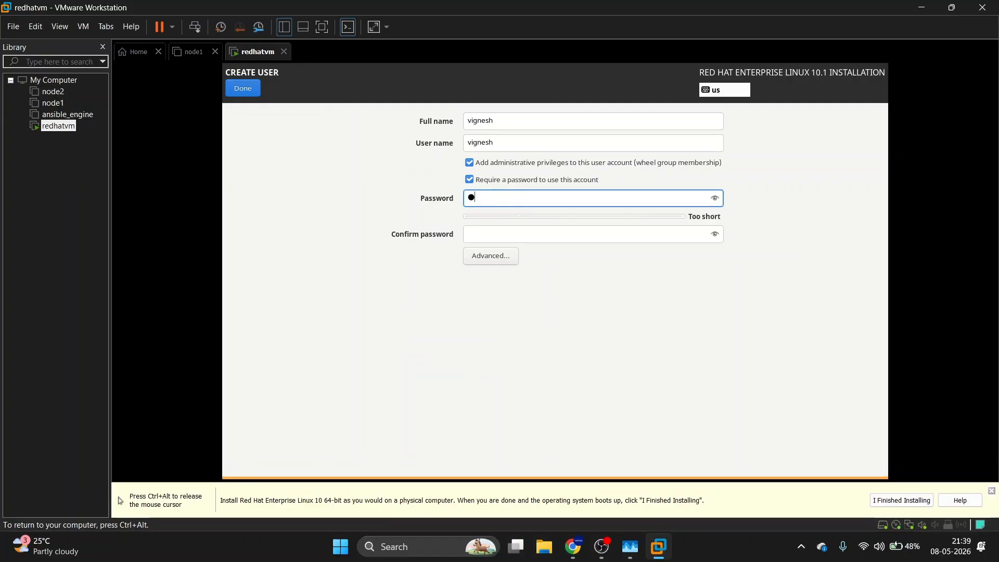
type("edhat")
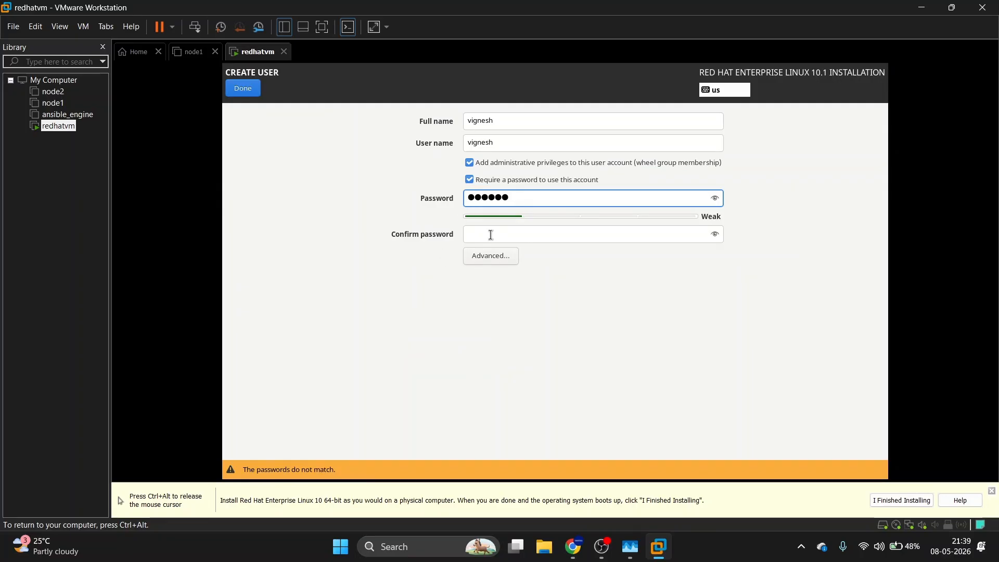
left_click(491, 235)
type("redhat")
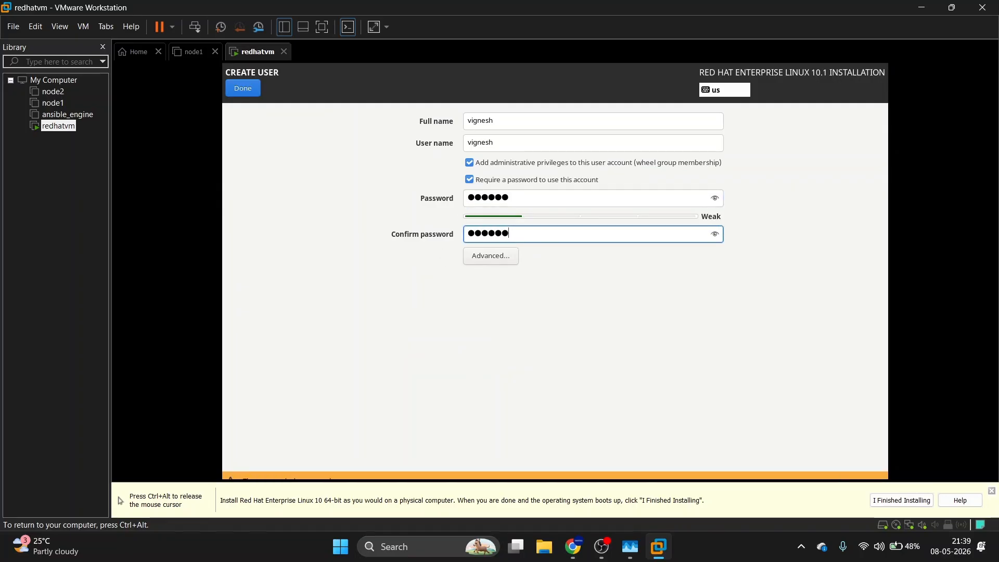
left_click(235, 89)
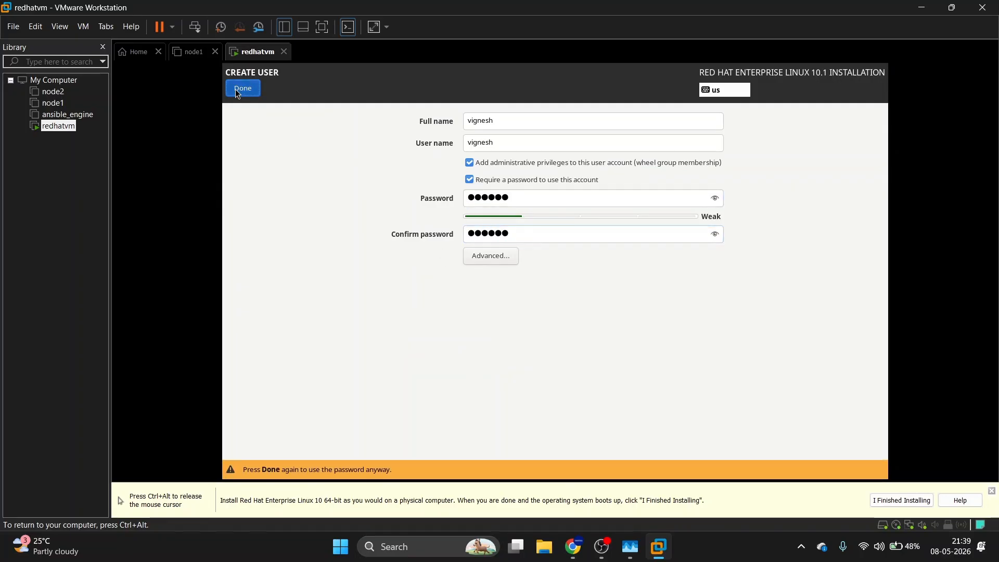
left_click(236, 89)
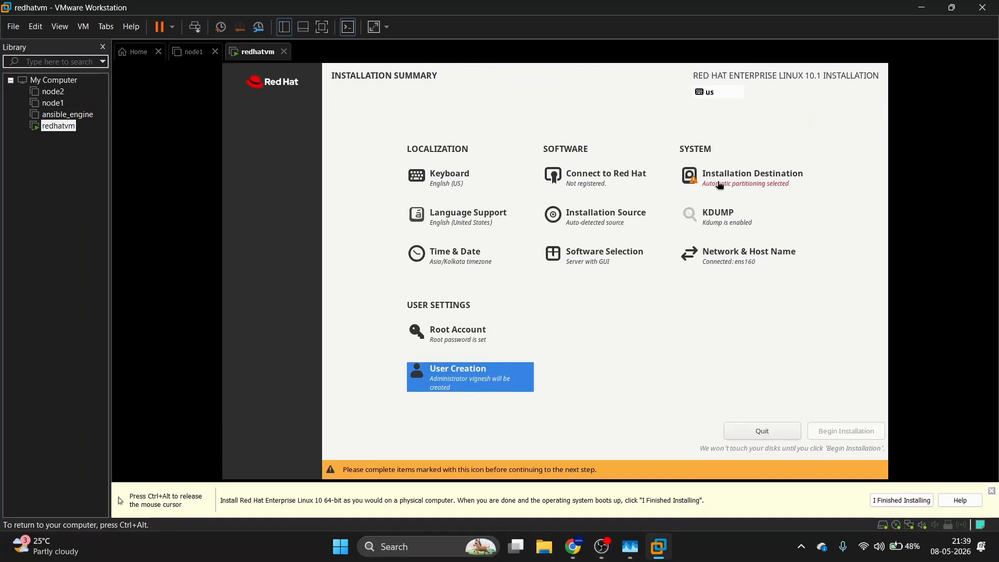
Keep the 20 GiB virtual disk selected as the installation destination.
left_click(742, 179)
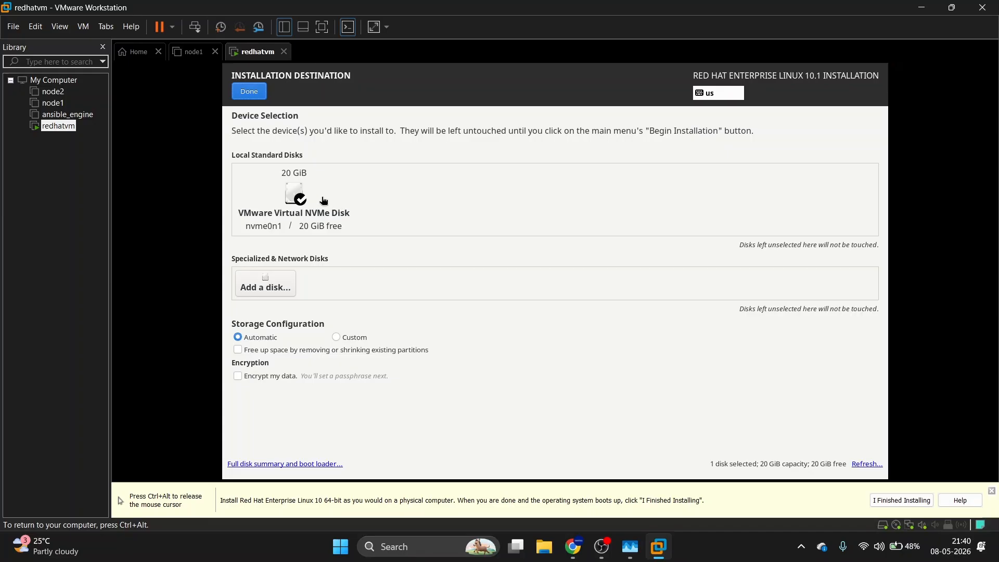
left_click(295, 199)
left_click(295, 200)
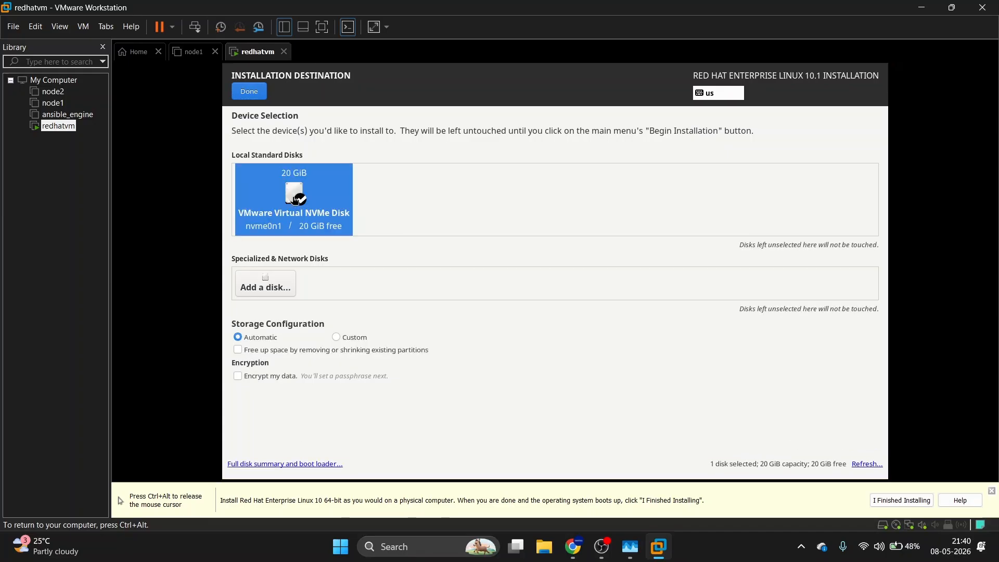
left_click(254, 99)
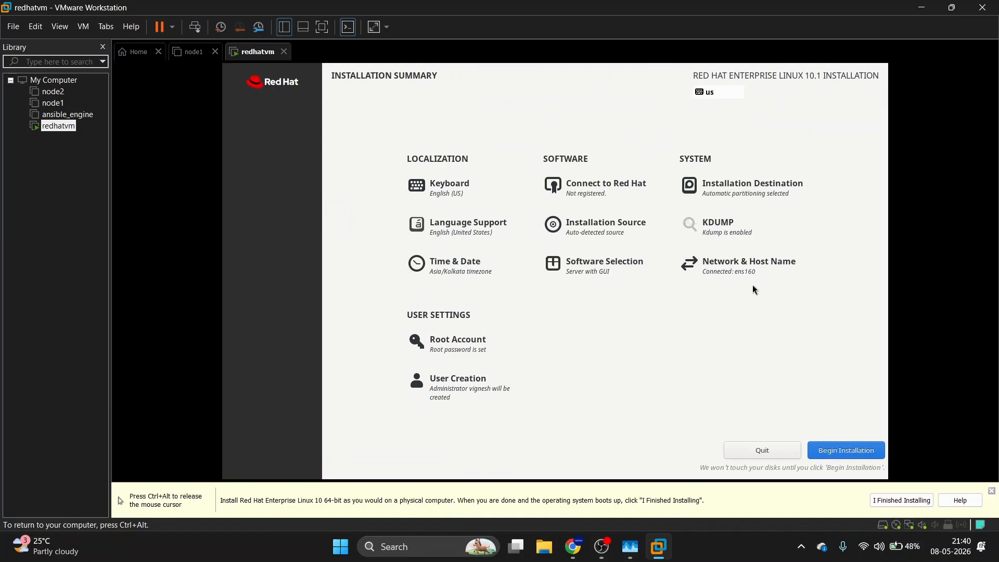
Set and apply the host name redhatvm in Network & Host Name.
left_click(745, 269)
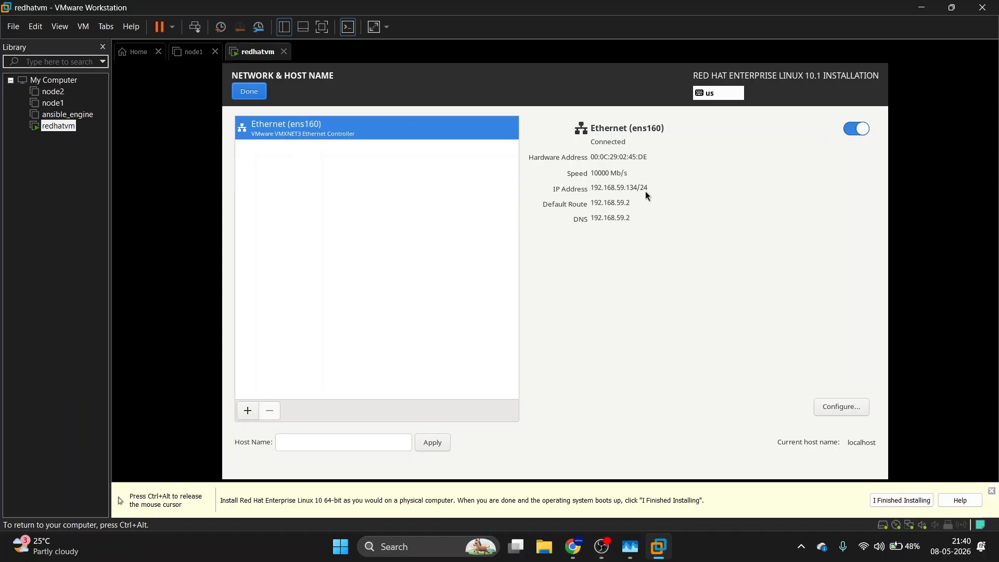
left_click(312, 441)
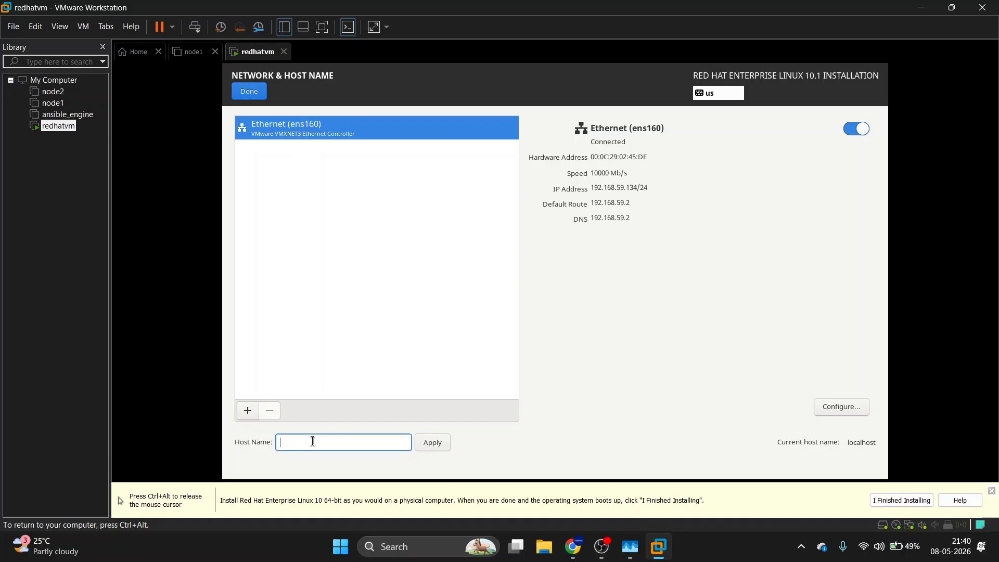
type("redhatvm")
left_click(429, 443)
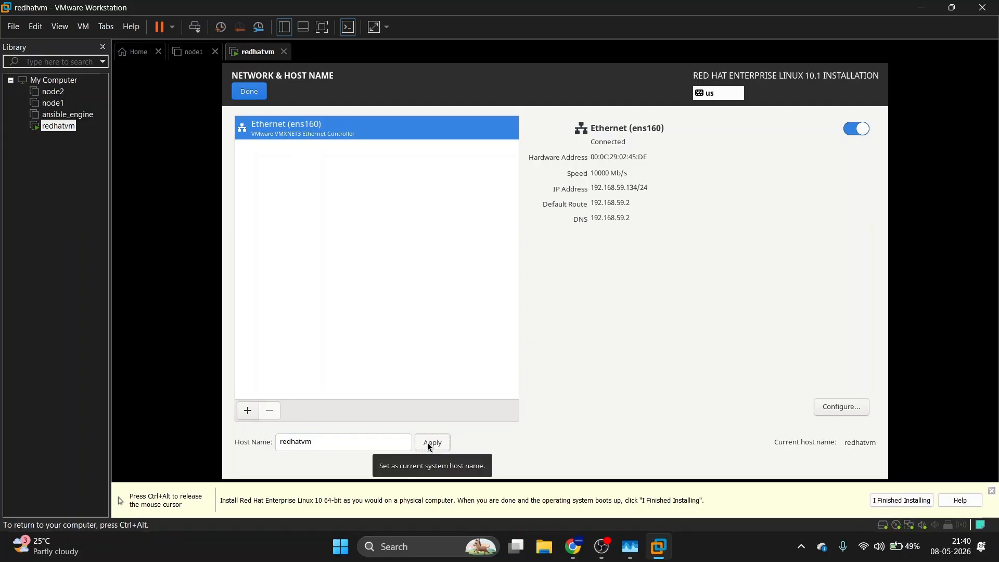
left_click(429, 446)
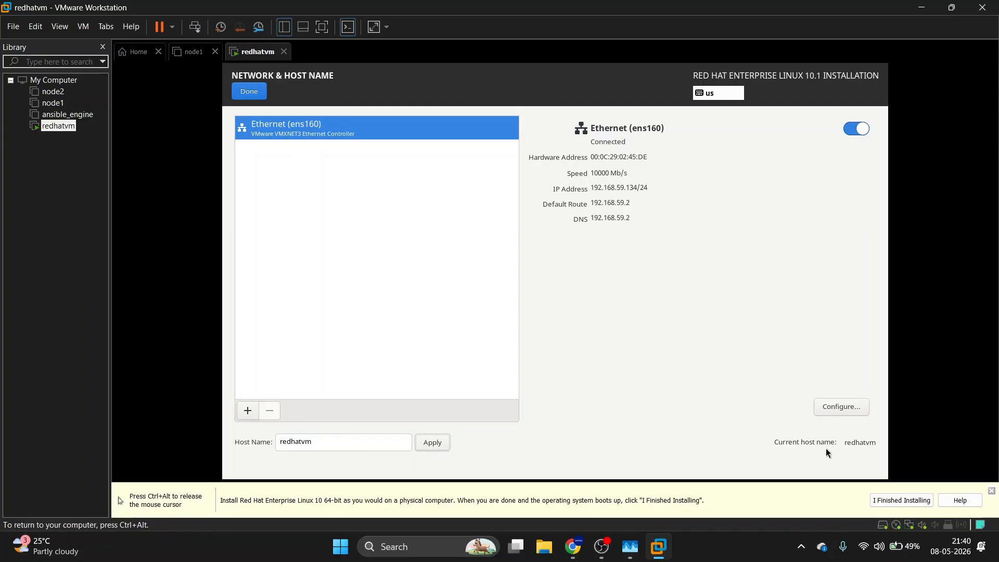
left_click(249, 91)
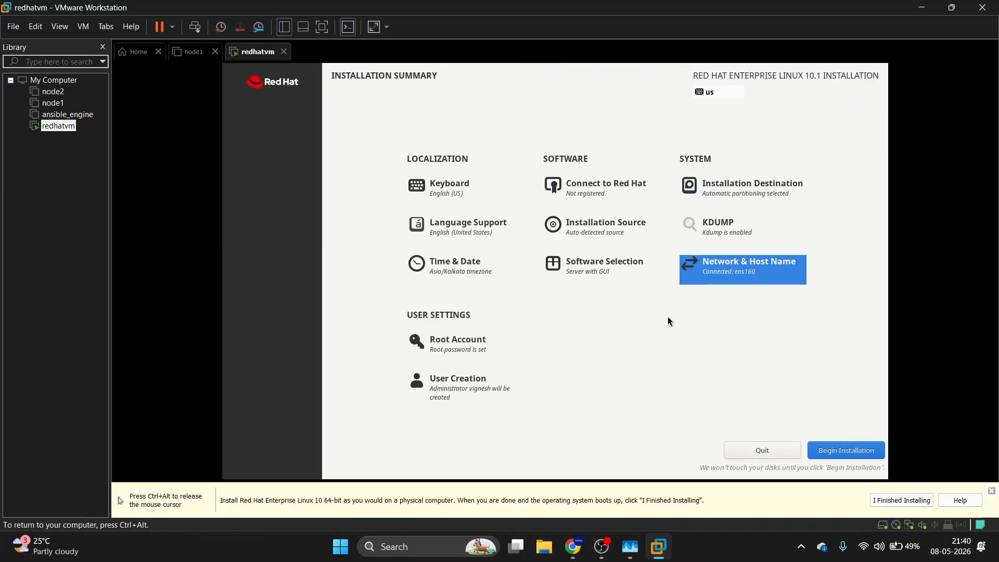
Begin the RHEL 10.1 installation and reboot the VM once it completes.
left_click(843, 455)
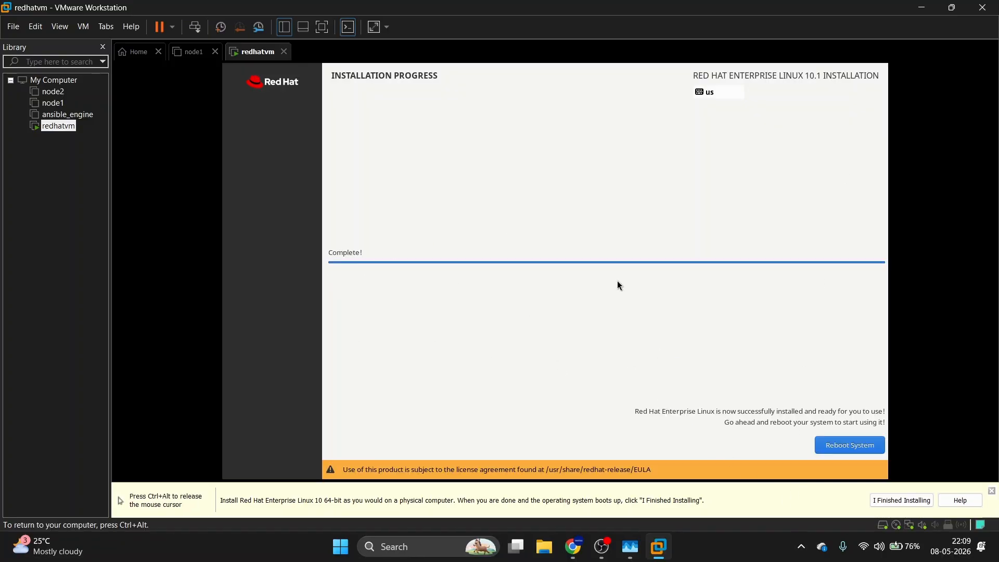
left_click(848, 445)
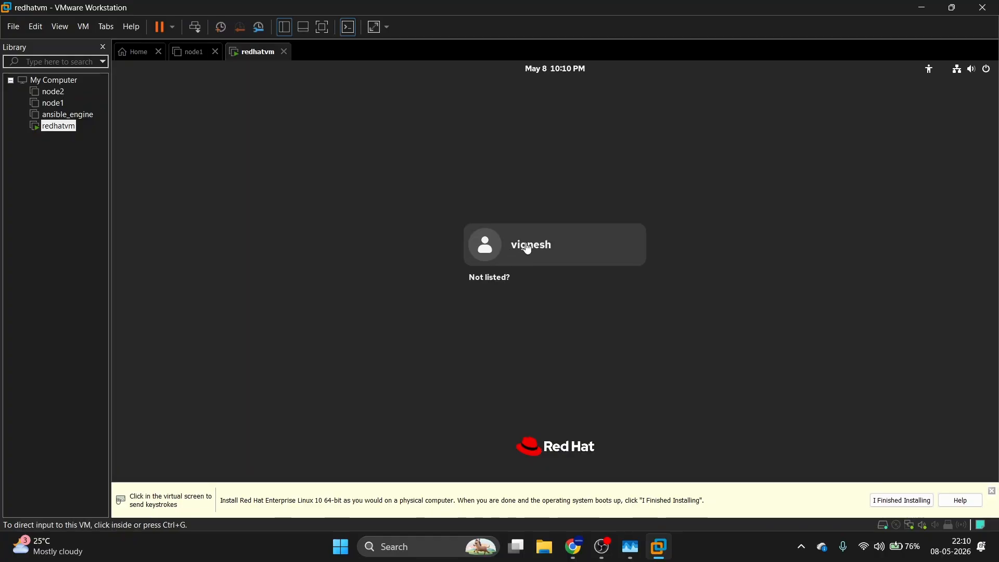
Log in at the GNOME login screen as root using the unlisted-user option and the root password.
left_click(491, 283)
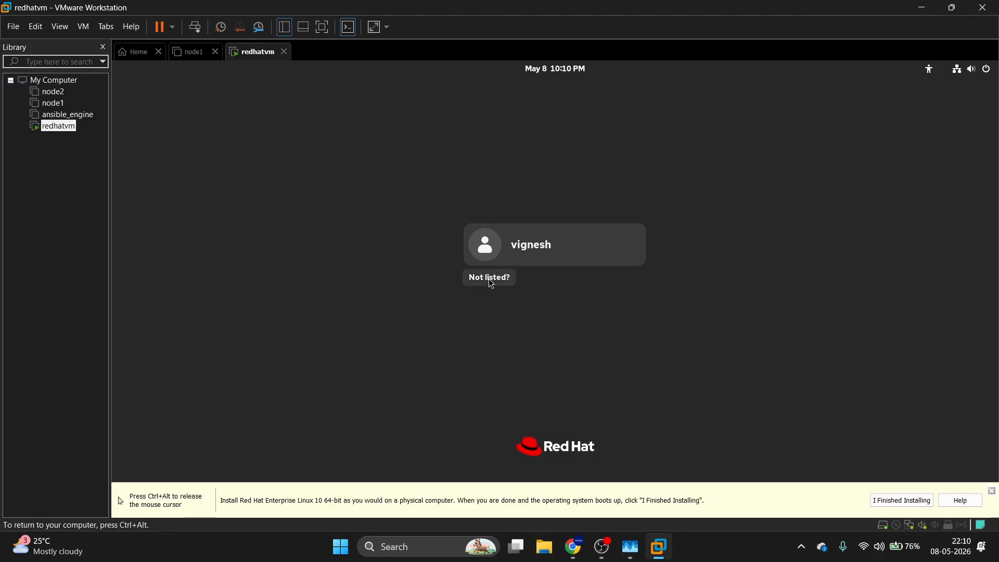
left_click(489, 279)
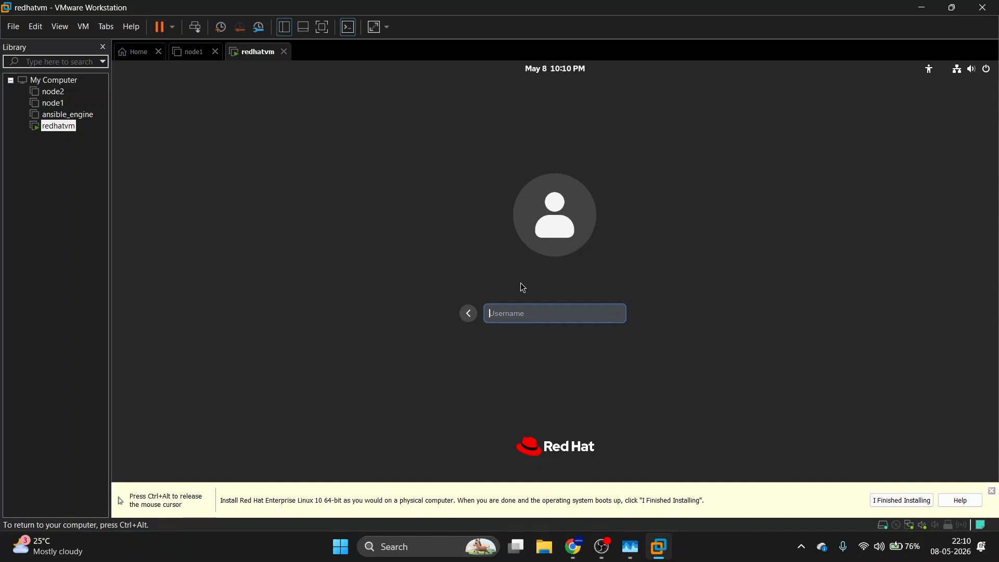
type("root")
key("Return")
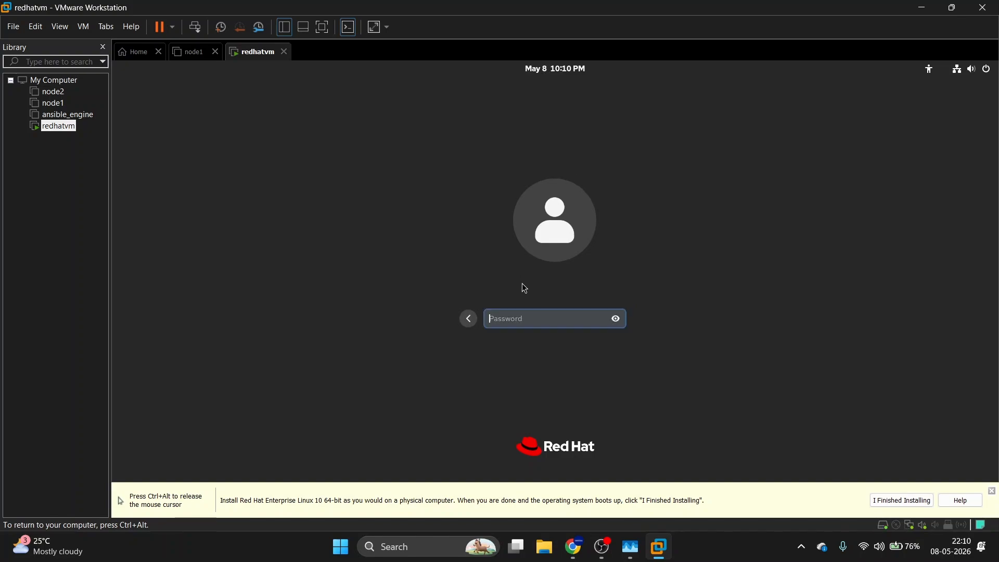
type("redhat")
key("Return")
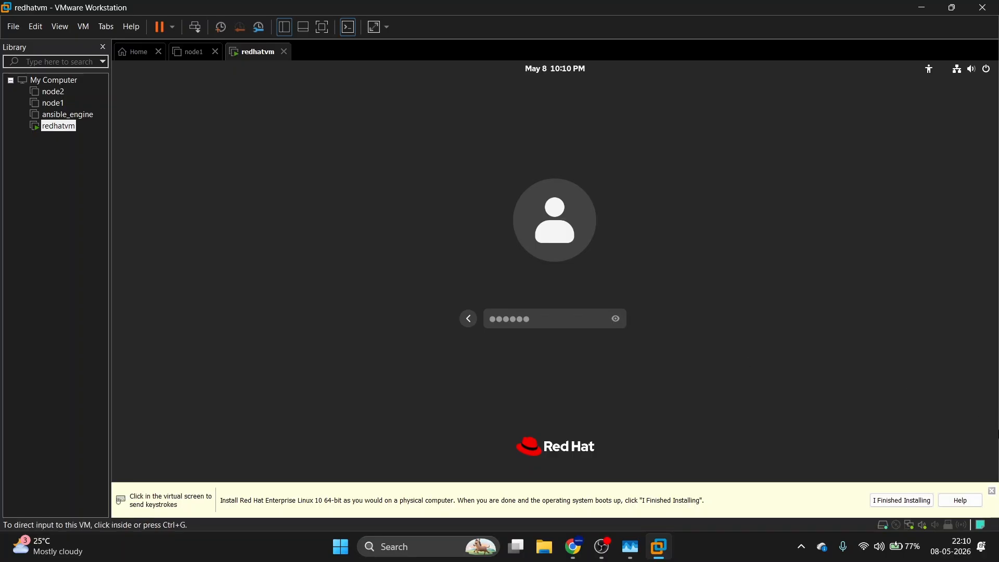
Dismiss the hint notice, finish reaching the desktop, and launch Terminal.
left_click(991, 491)
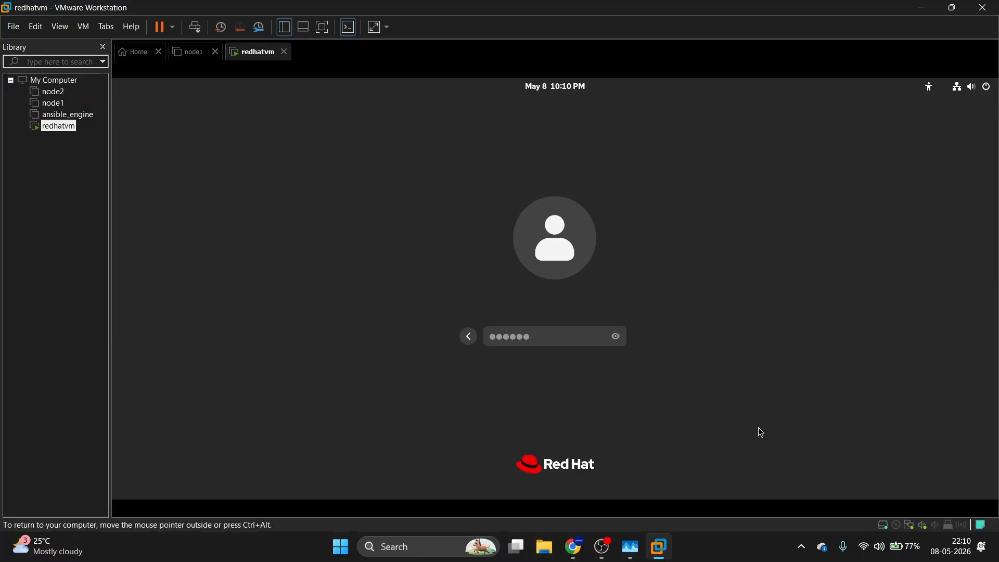
key("Return")
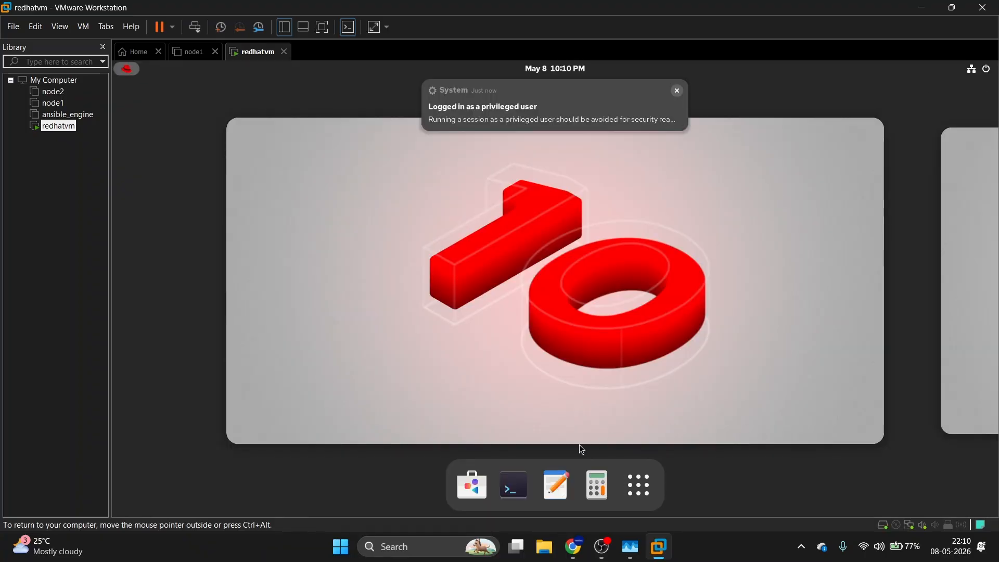
left_click(508, 493)
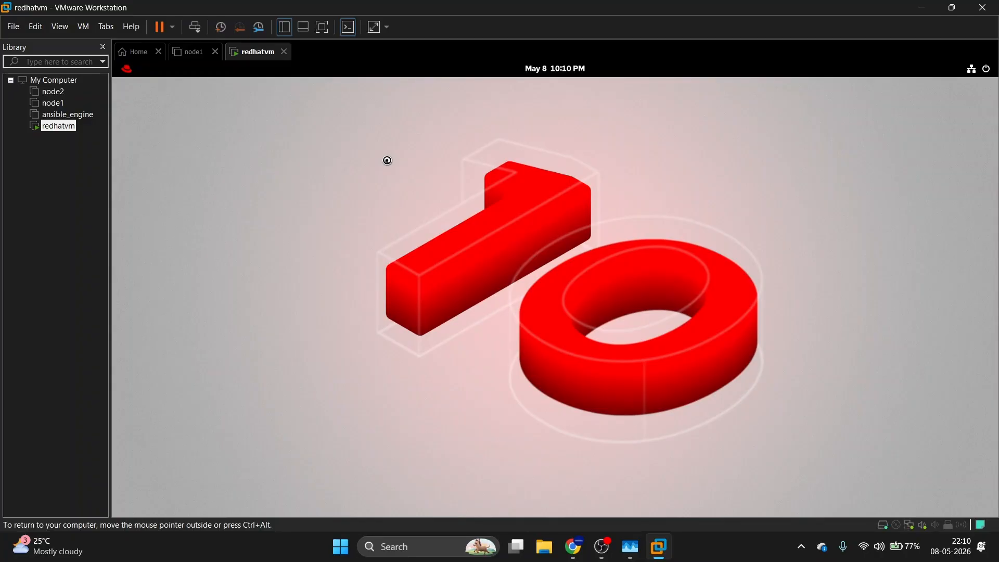
left_click(602, 546)
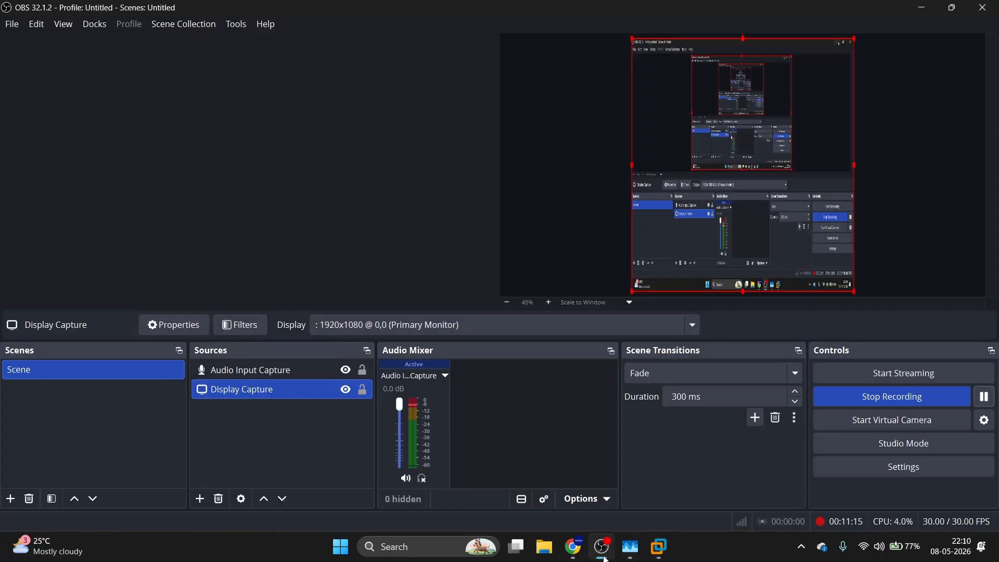